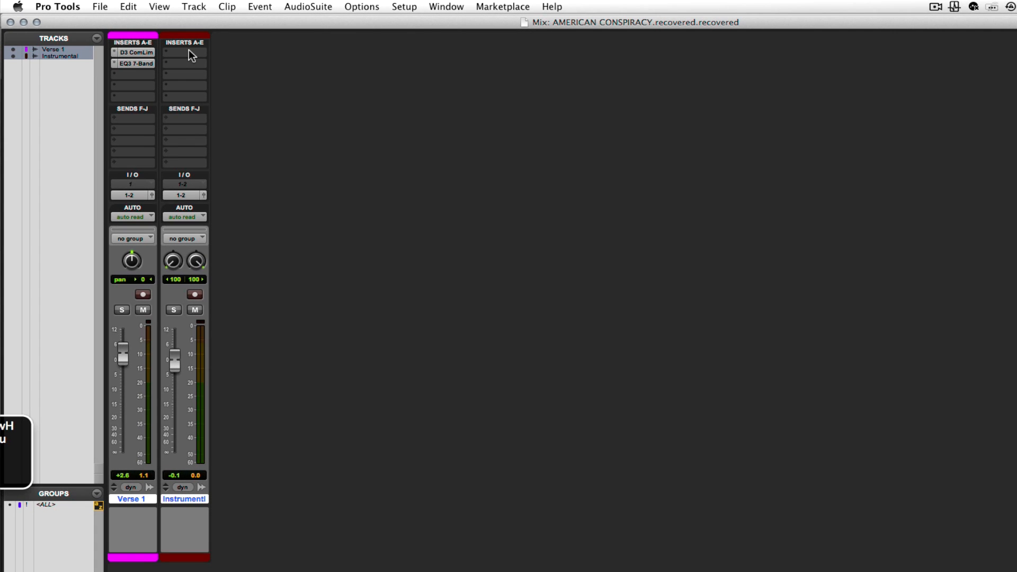
- Insert the multichannel D-Verb (stereo) reverb on the Instrumental track and set its input gain to -4.2 dB
left_click(189, 51)
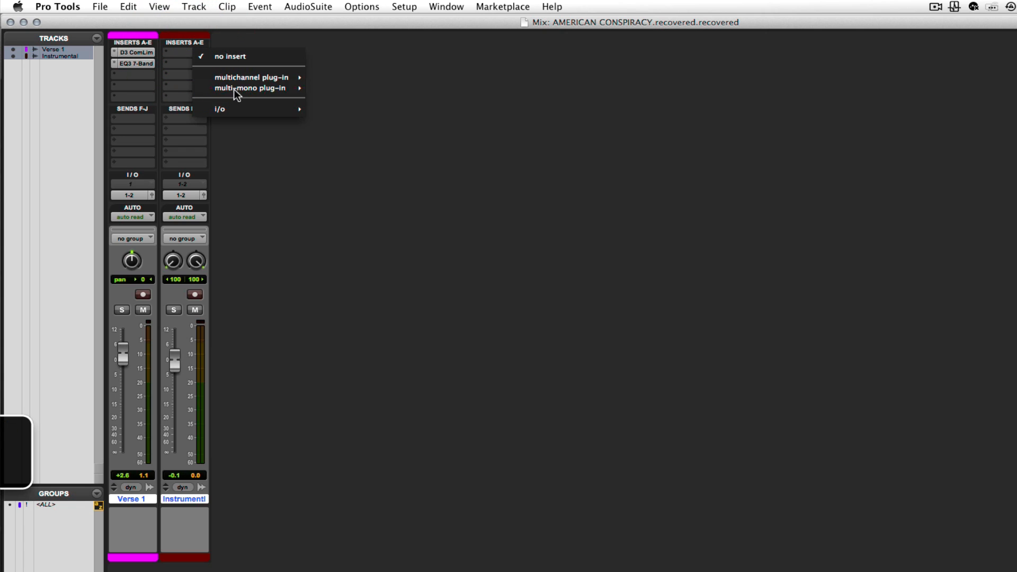
mouse_move(228, 77)
mouse_move(341, 102)
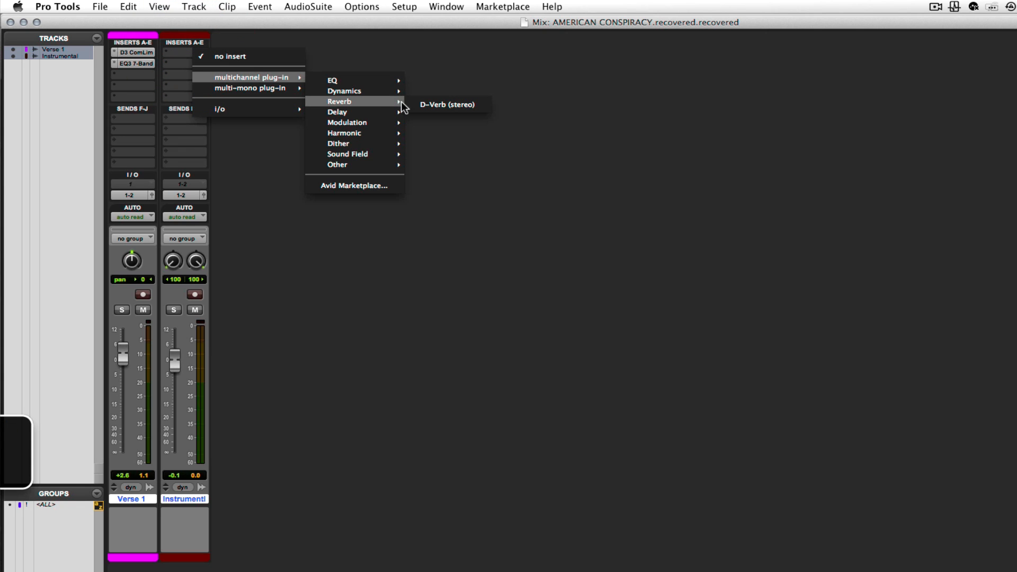
left_click(437, 104)
mouse_move(420, 109)
left_mouse_down()
mouse_move(411, 99)
mouse_move(408, 113)
left_mouse_up()
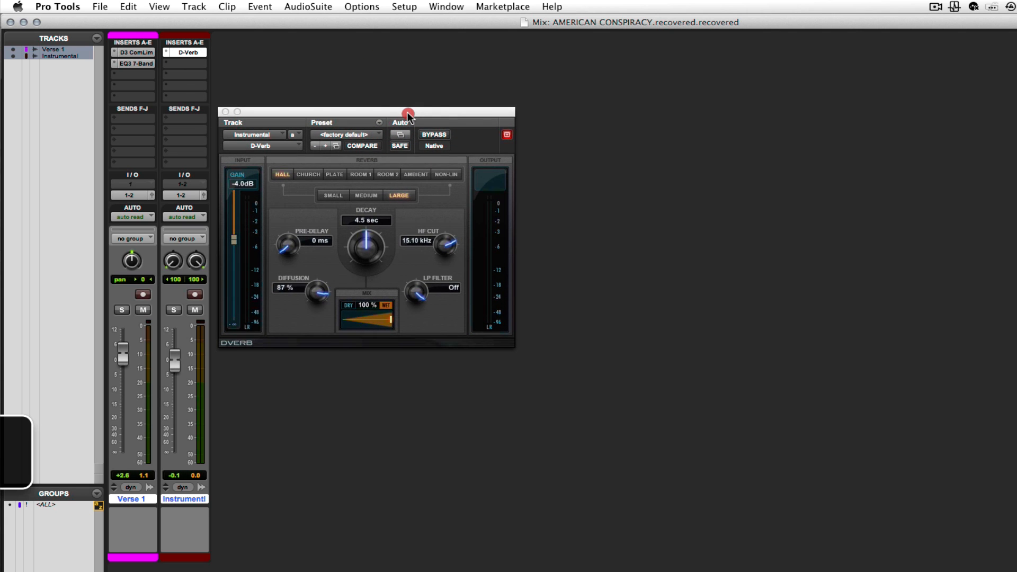
left_click_drag(235, 241, 235, 245)
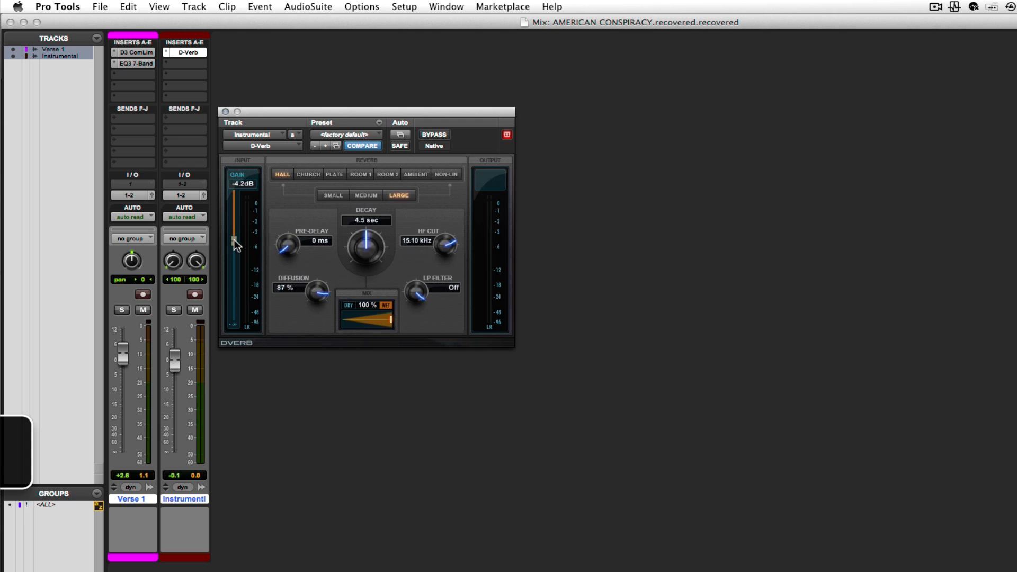
left_click(137, 497)
left_click(182, 497)
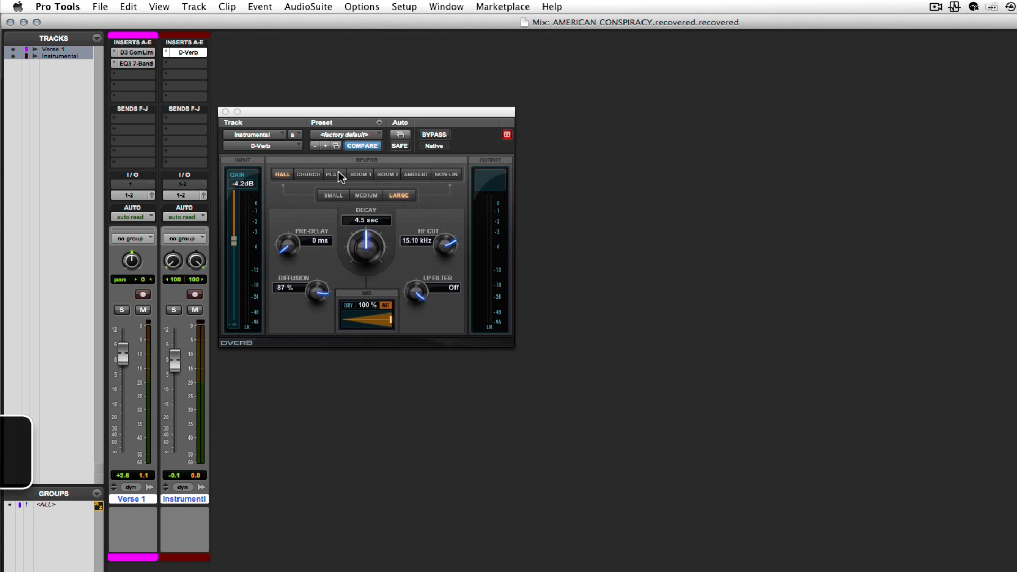
- Try the D-Verb reverb types in turn, from Hall and Church through to Non-Lin
left_click(307, 175)
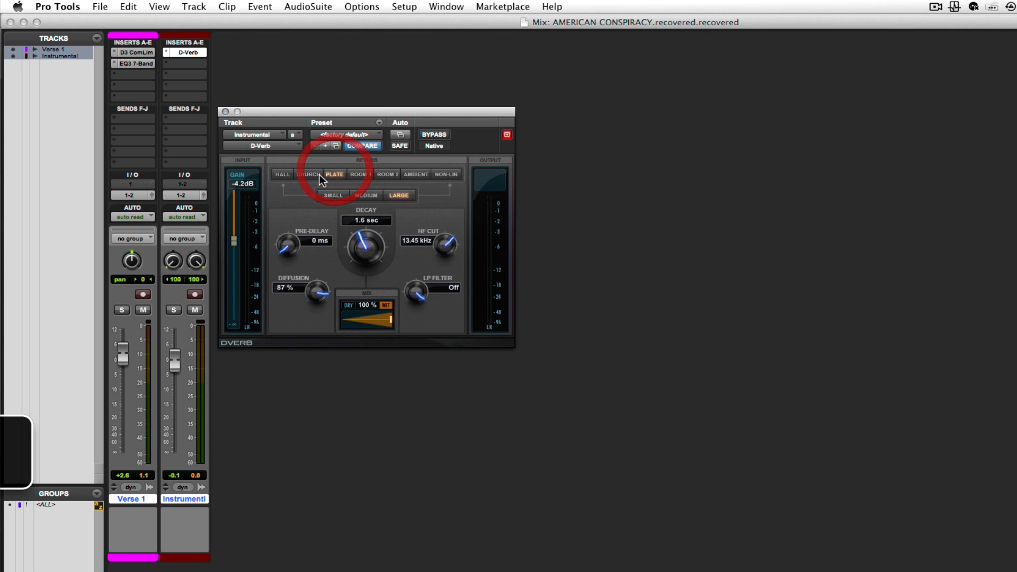
left_click(281, 175)
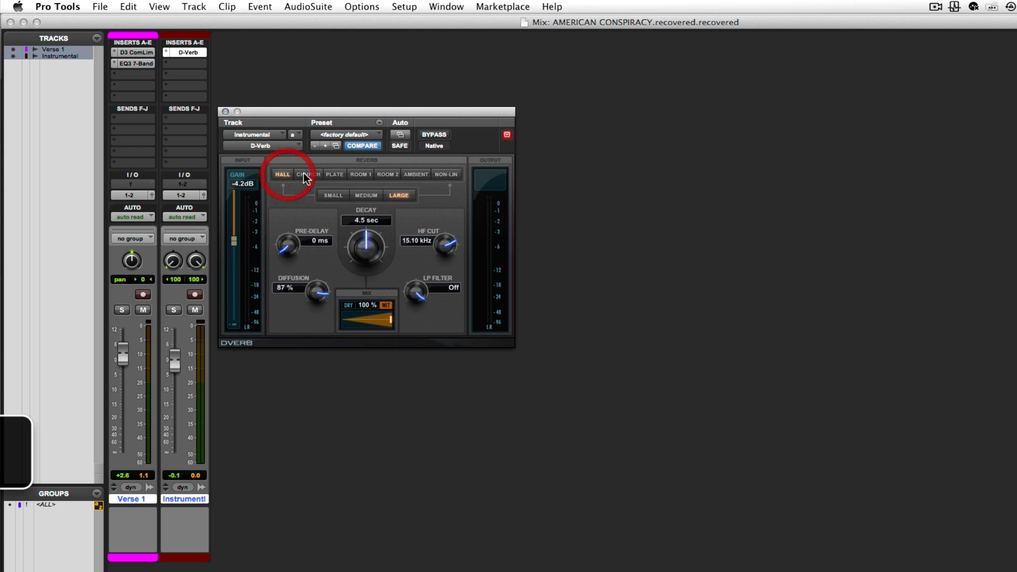
left_click(306, 175)
left_click(338, 175)
left_click(364, 176)
left_click(390, 175)
left_click(418, 175)
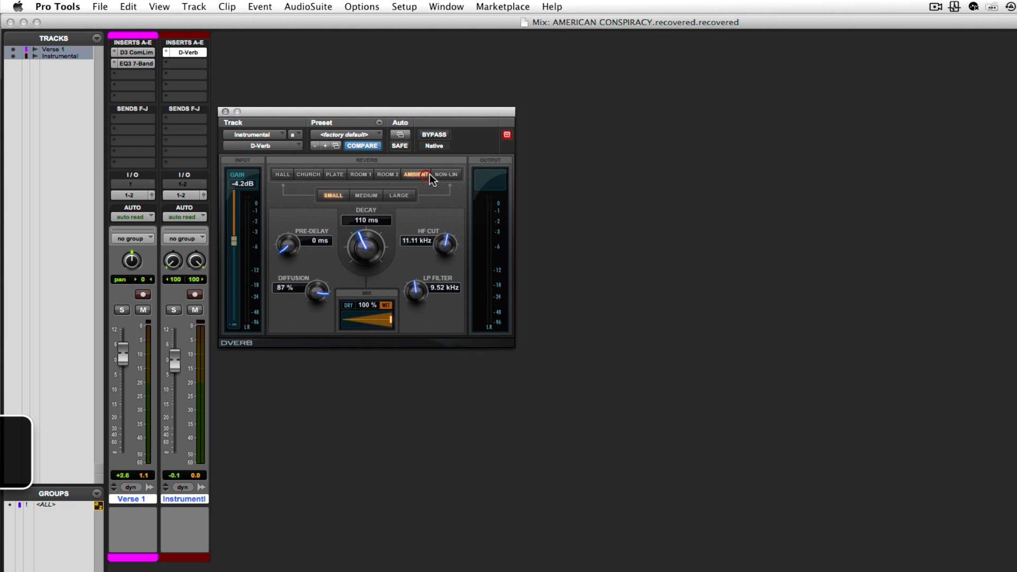
left_click(452, 176)
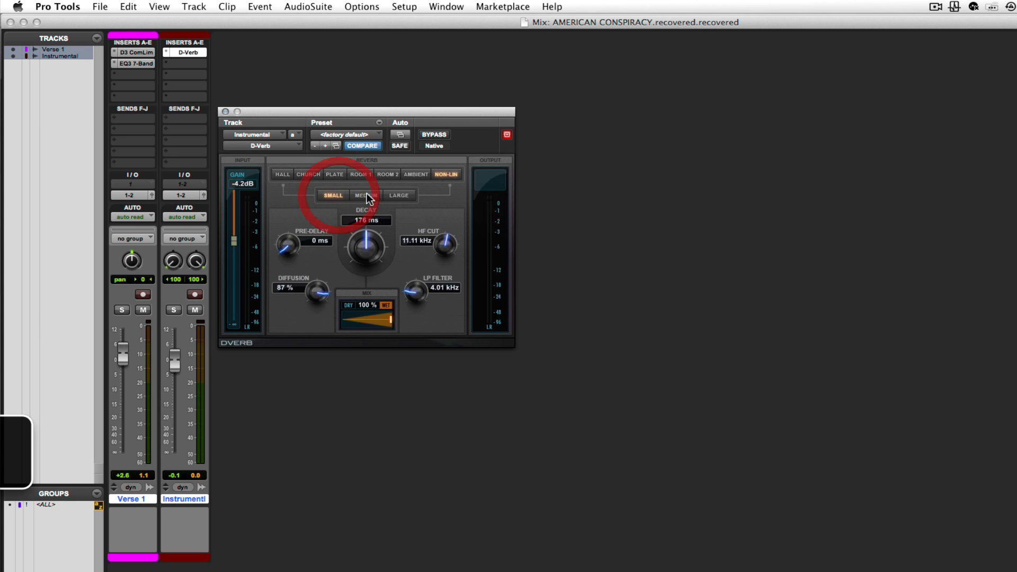
- Set the D-Verb size to Large and switch the reverb type through Hall and Church to Plate
left_click(409, 197)
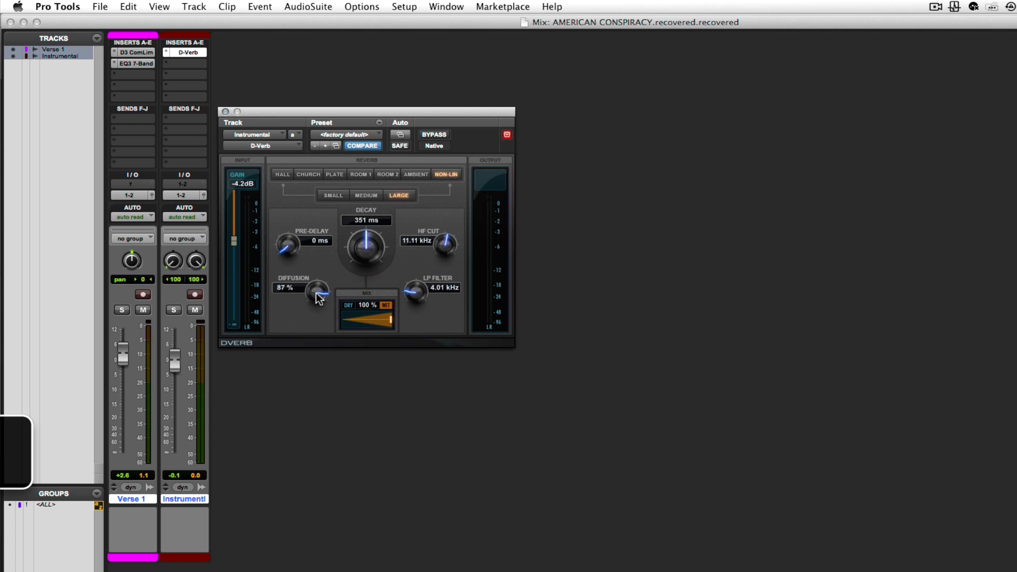
left_click(285, 178)
left_click(308, 175)
left_click(334, 175)
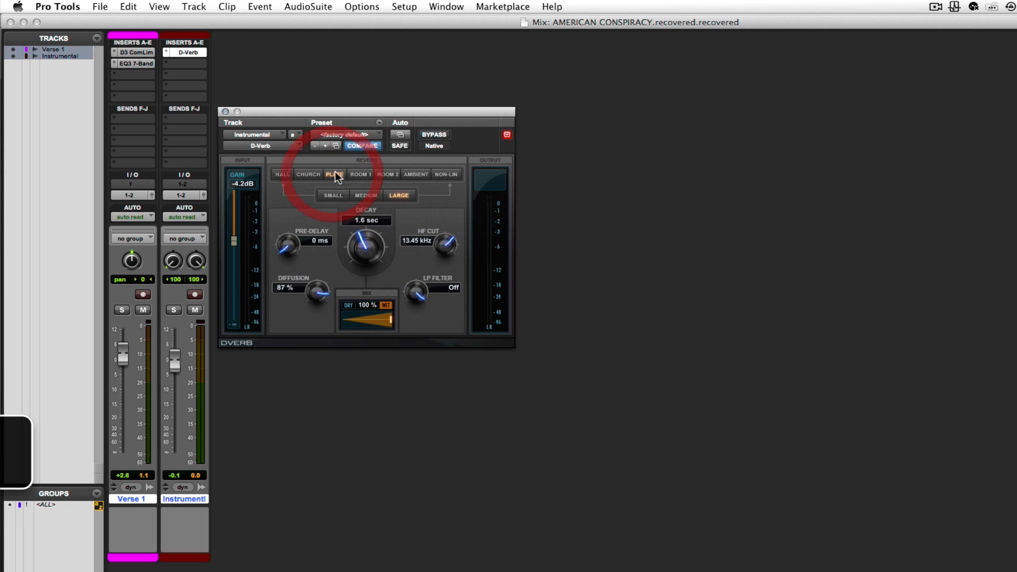
- View the D-Verb factory presets without choosing one and set the input gain to -4.3 dB
left_click(351, 132)
left_click(534, 68)
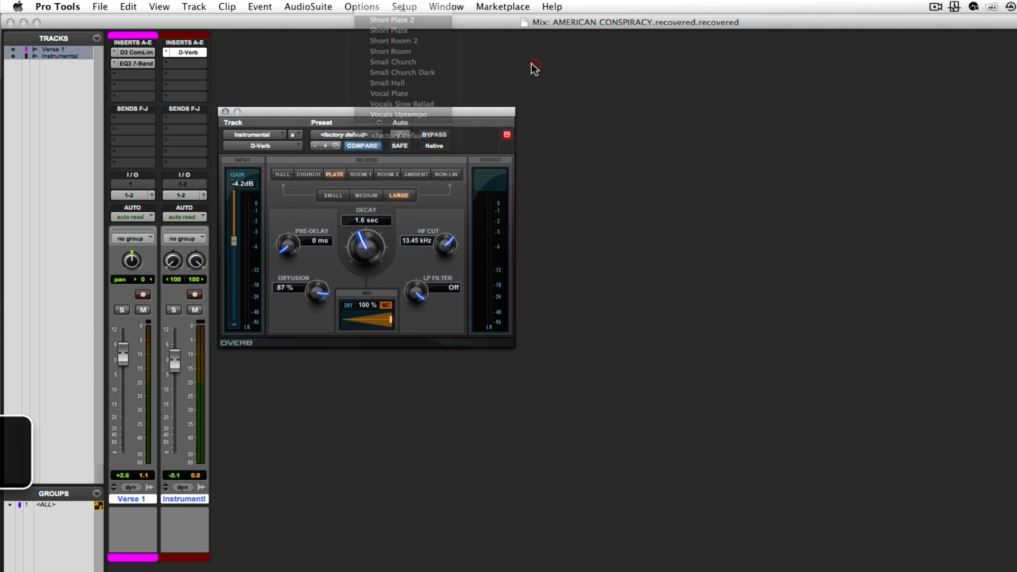
left_click(234, 245)
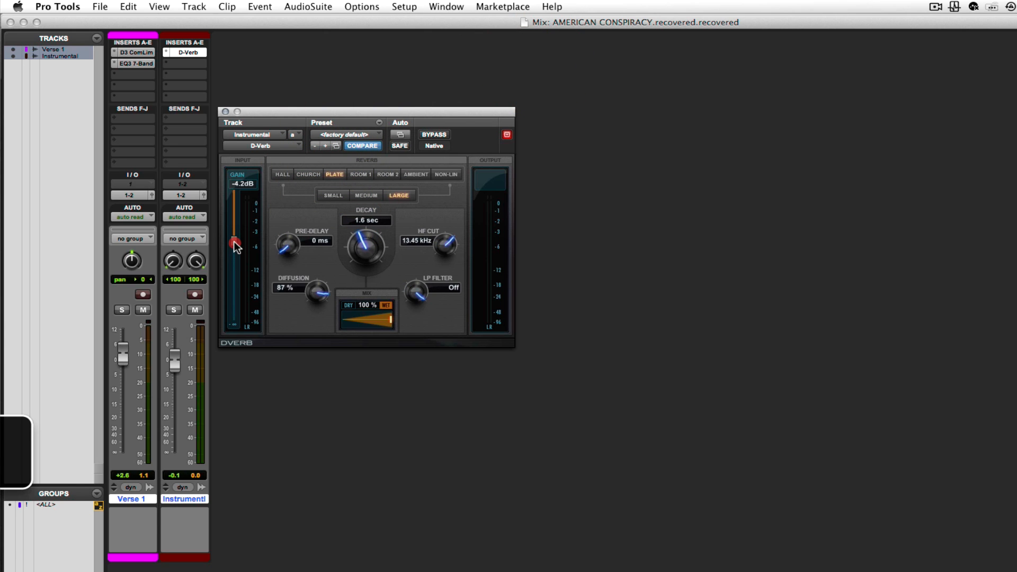
left_click_drag(234, 245, 239, 243)
left_click(493, 223)
mouse_move(266, 111)
left_mouse_down()
mouse_move(283, 96)
mouse_move(327, 110)
mouse_move(280, 105)
left_mouse_up()
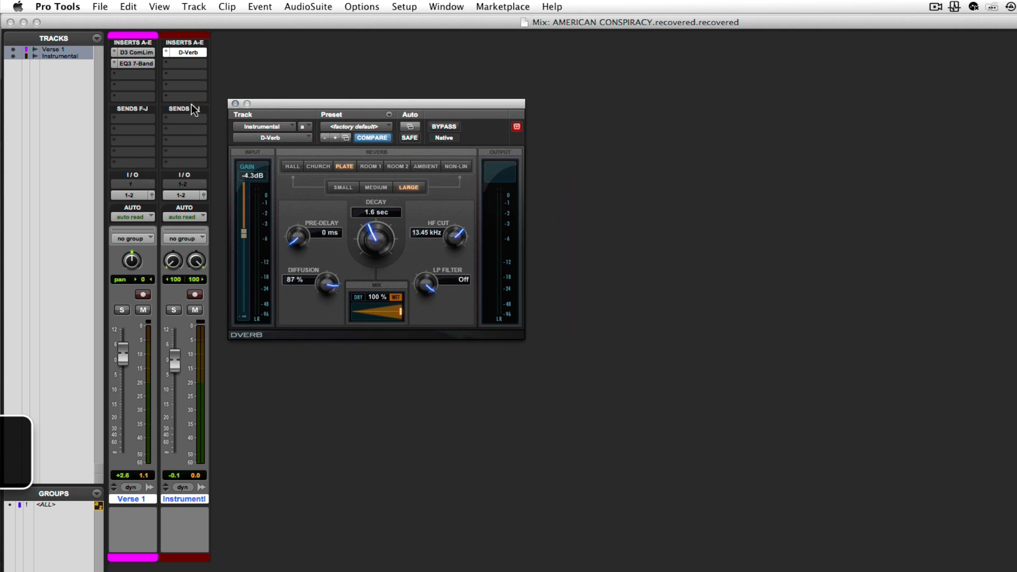
- Remove D-Verb from the Instrumental track's first insert and close the plug-in window
left_click(164, 50)
left_click(185, 32)
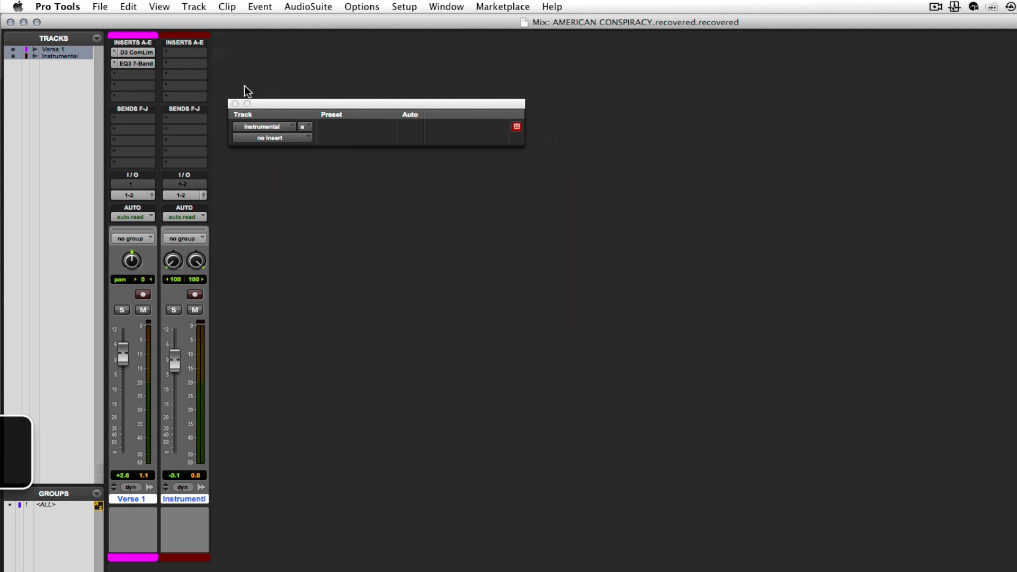
left_click(233, 103)
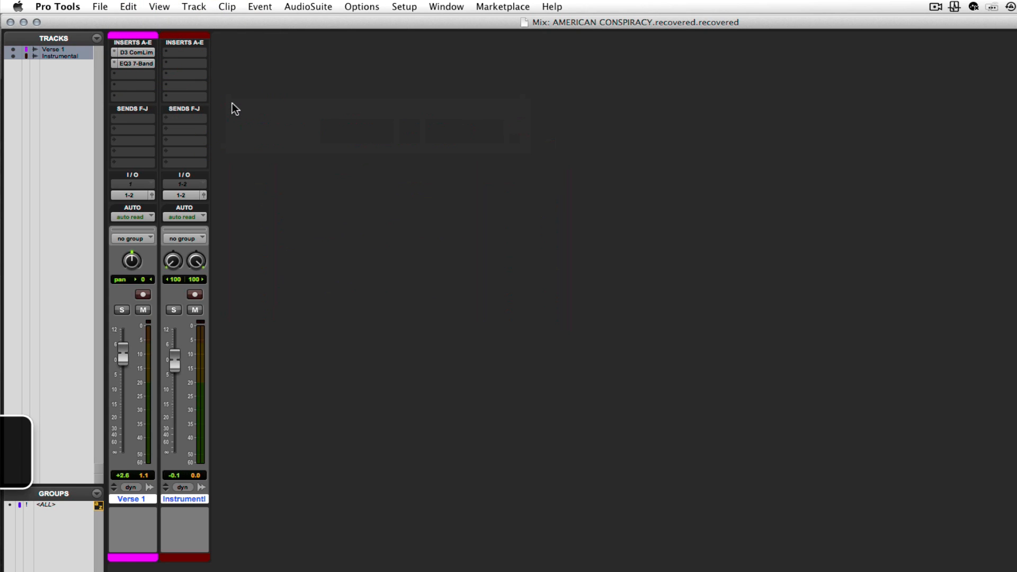
- Examine the Verse 1 and Instrumental clips in the Edit window and return to the Mix window
key("super+equal")
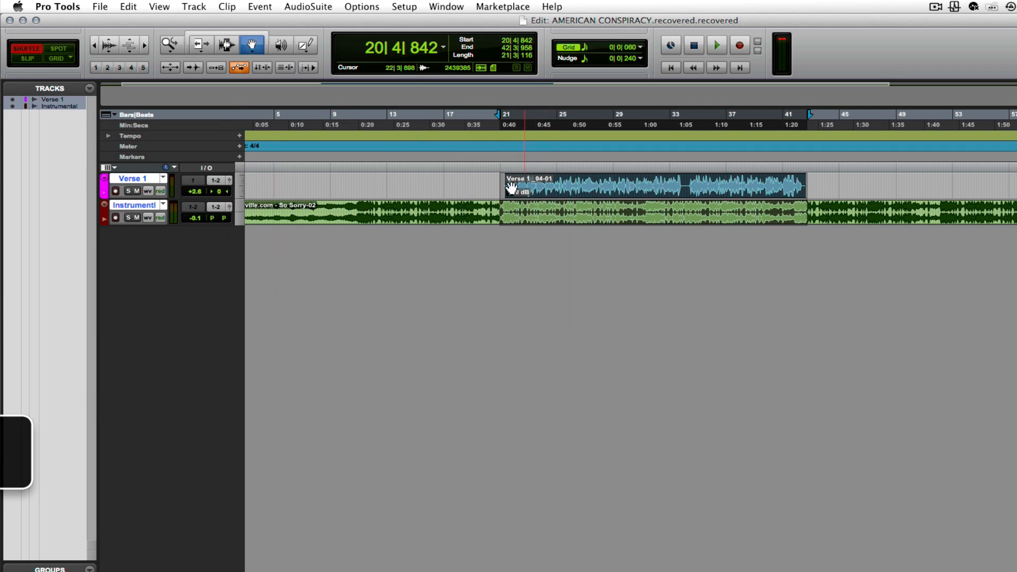
scroll(535, 215, "left", 2)
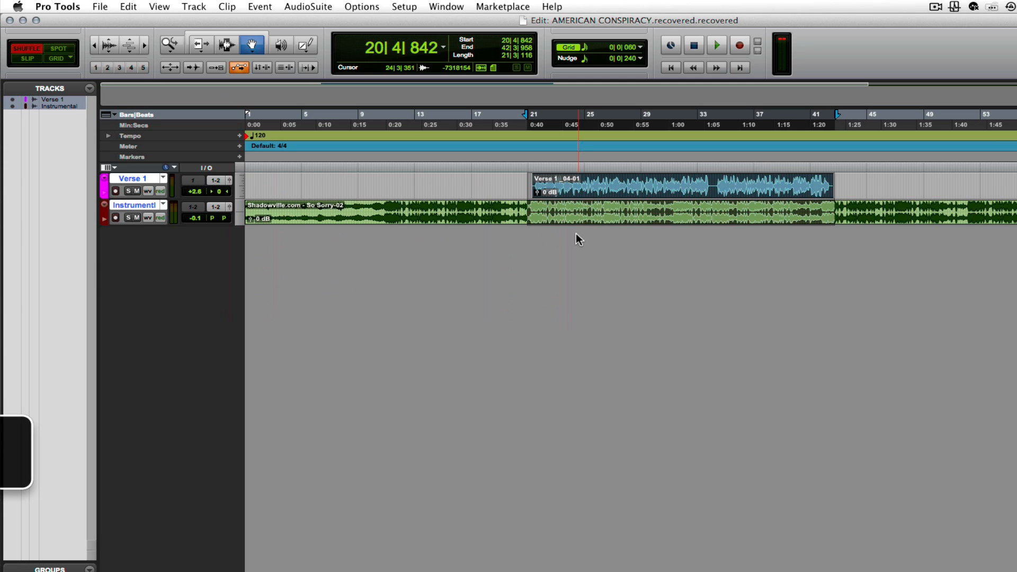
key("super+equal")
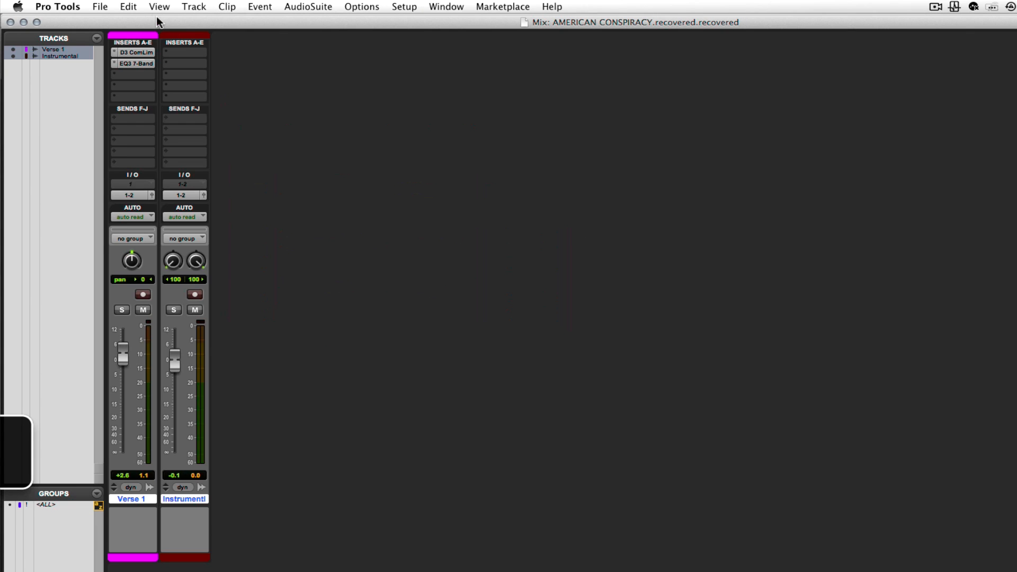
- Create one new mono Aux Input track
left_click(194, 6)
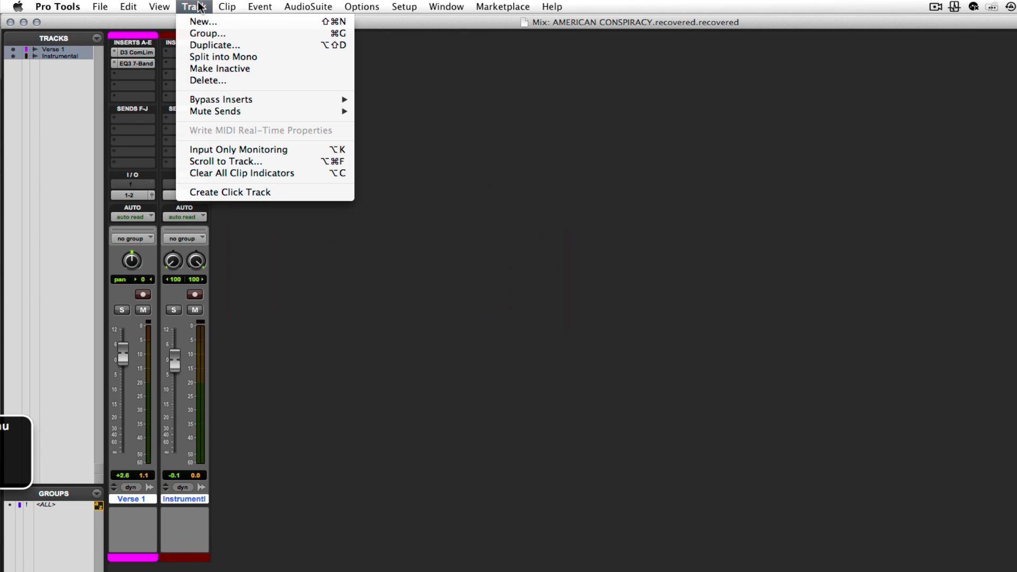
left_click(210, 20)
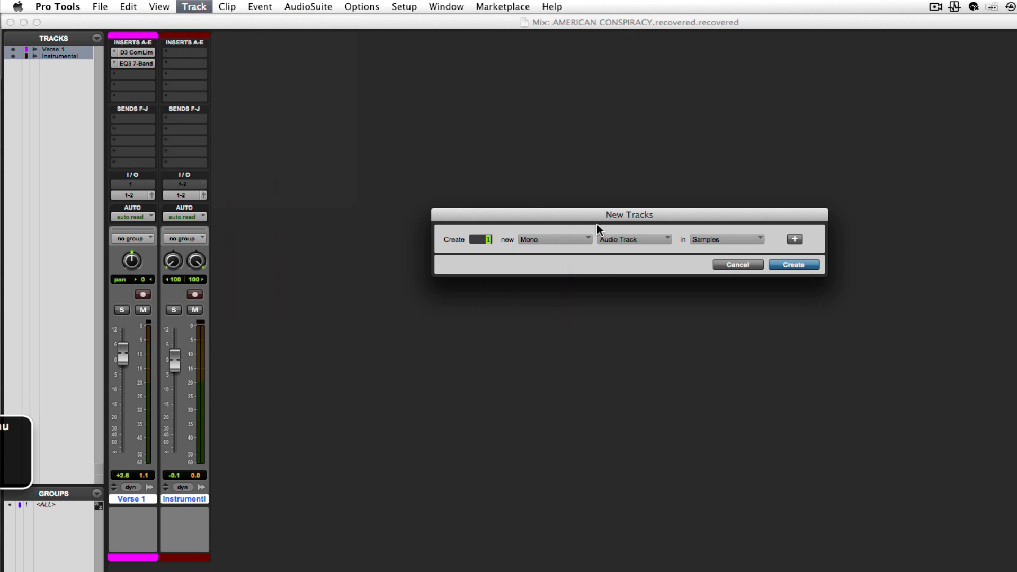
left_click(565, 239)
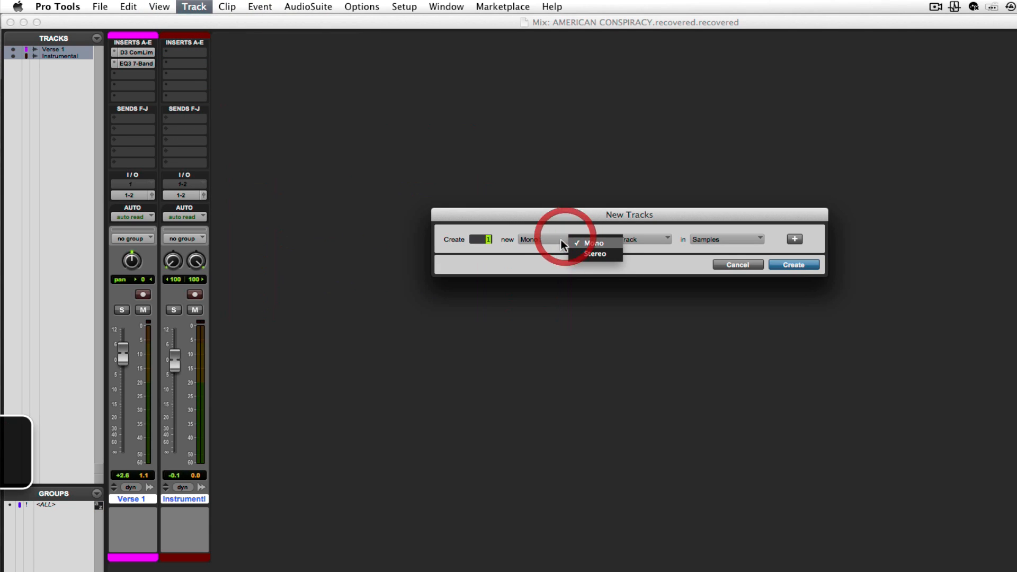
left_click(592, 241)
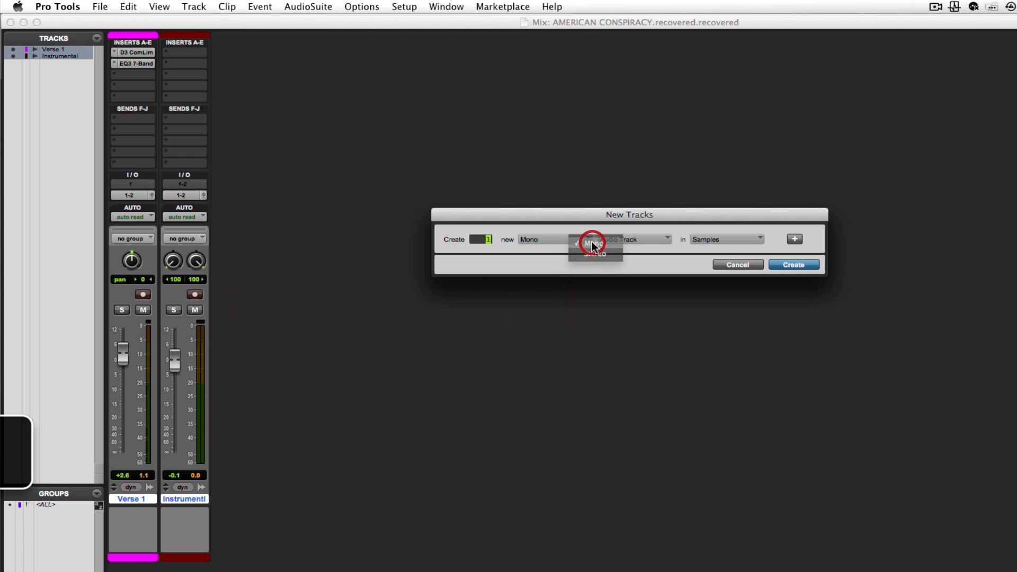
left_click(626, 238)
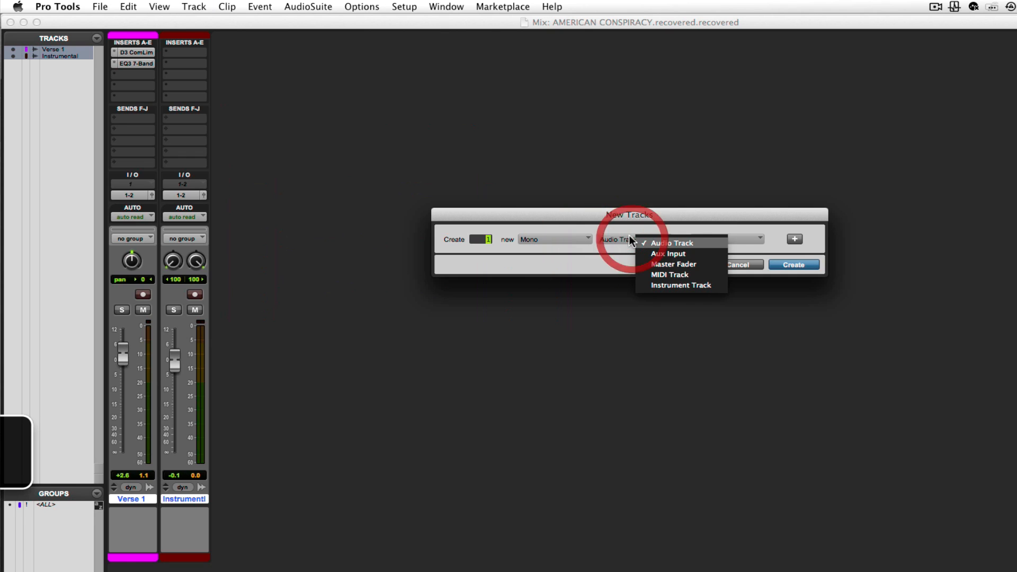
left_click(670, 255)
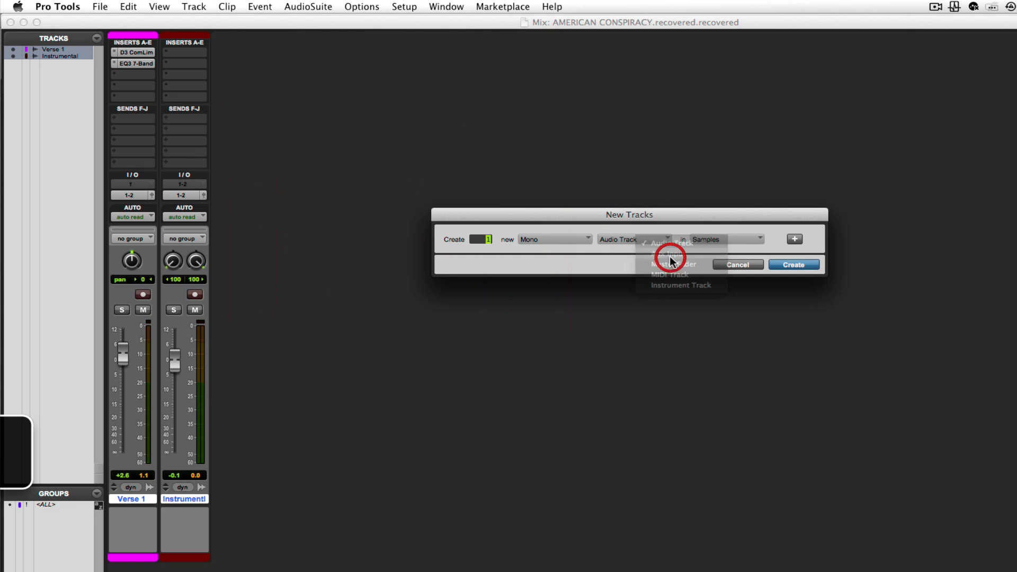
left_click(800, 265)
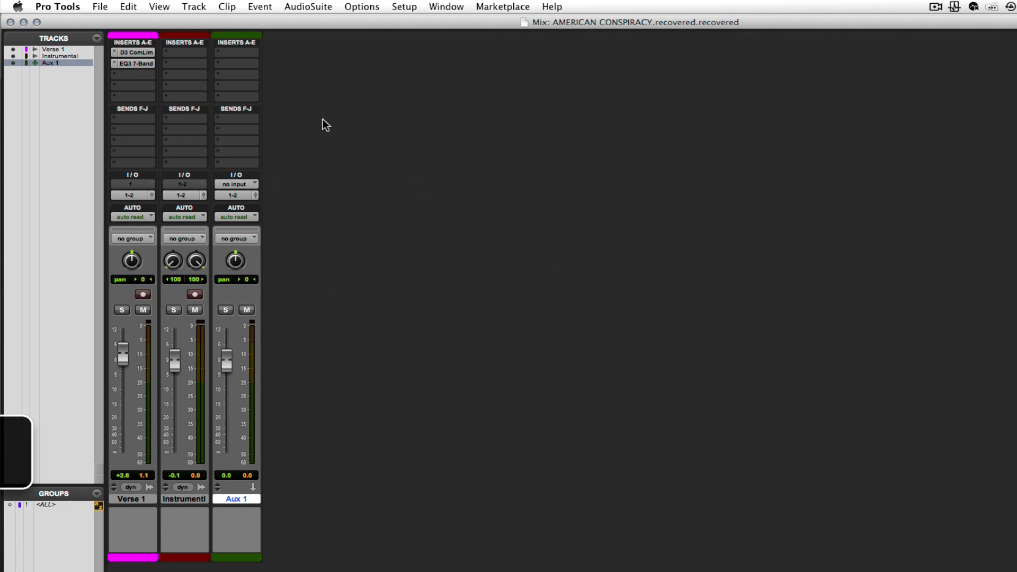
- Assign the first send slot of the Verse 1 track to Bus 1 (Mono)
left_click(133, 499)
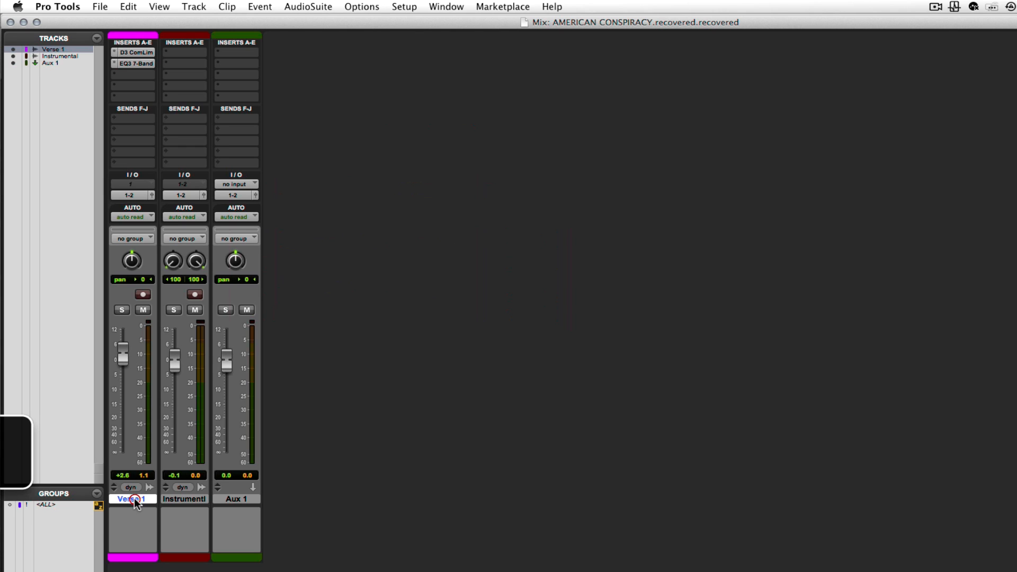
left_click(246, 499)
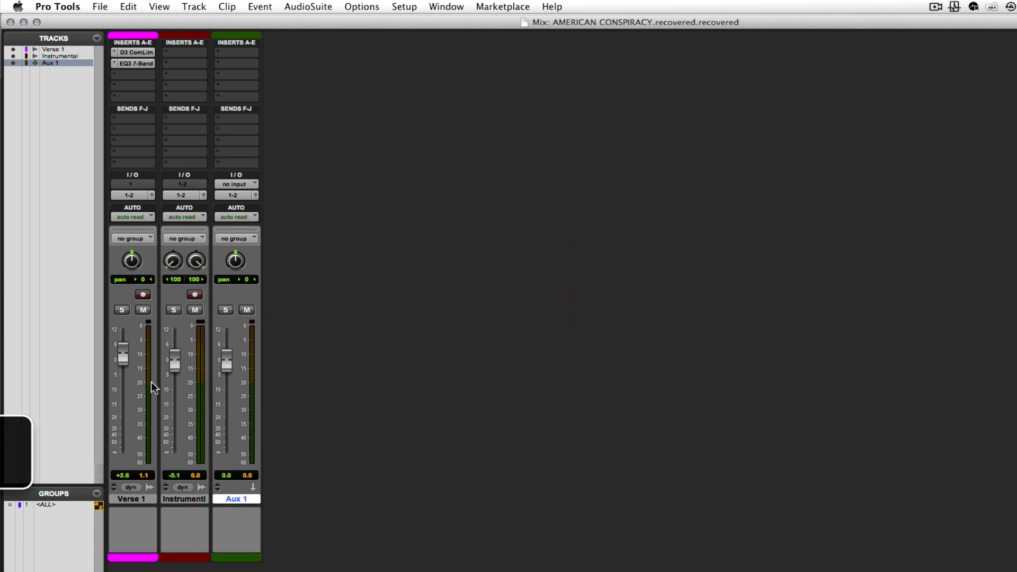
left_click(134, 120)
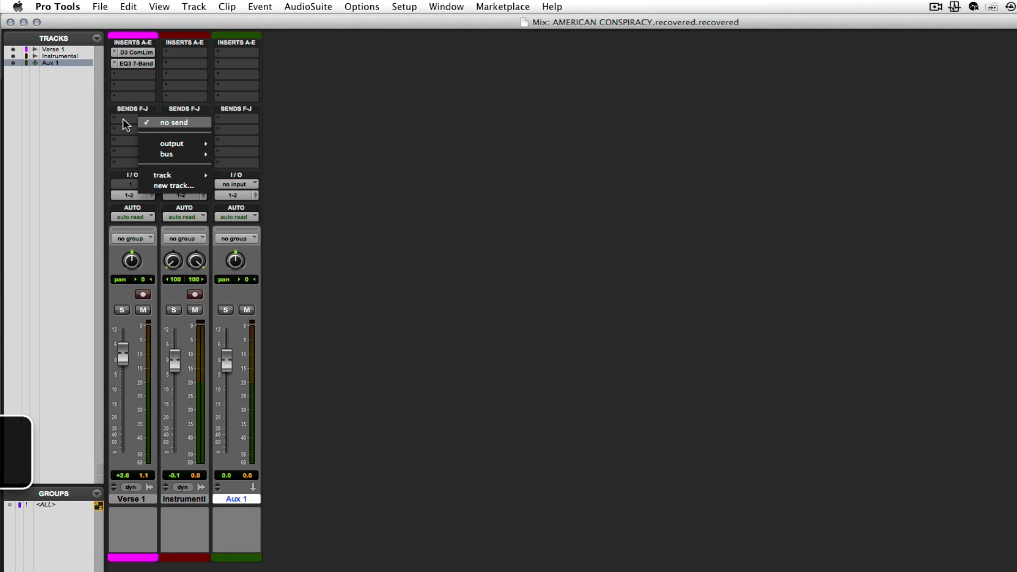
mouse_move(166, 159)
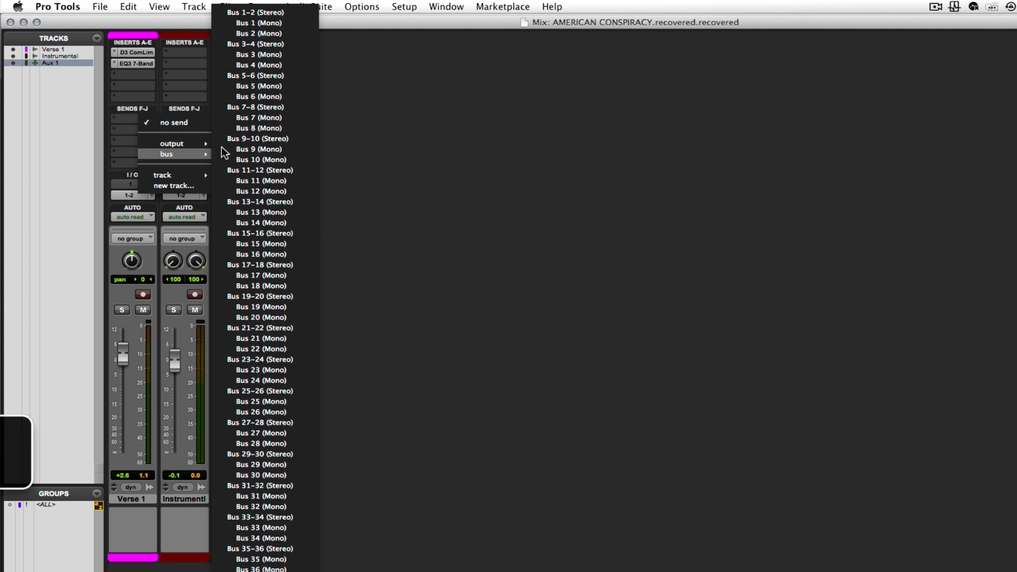
left_click(258, 23)
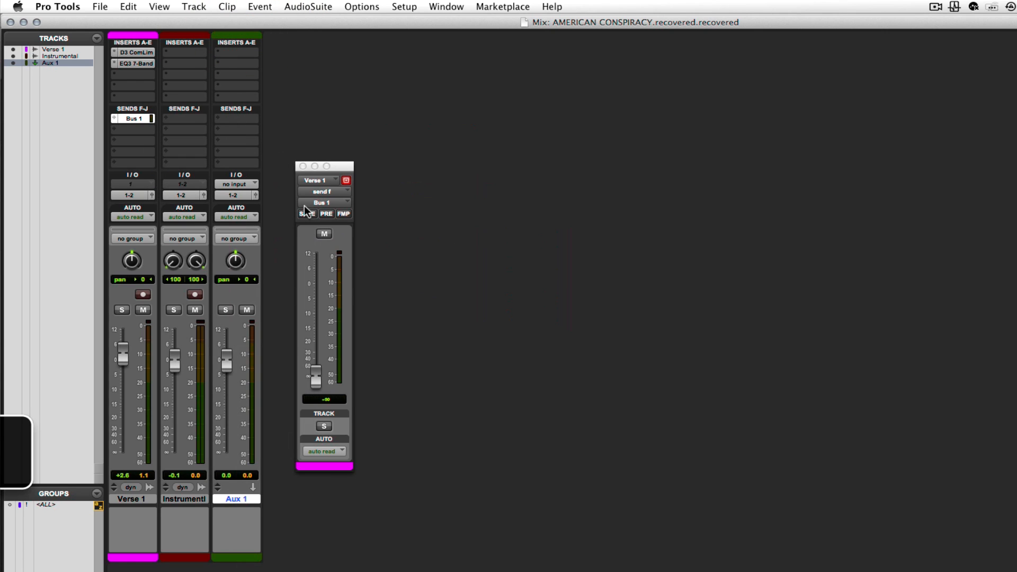
left_click_drag(345, 168, 322, 107)
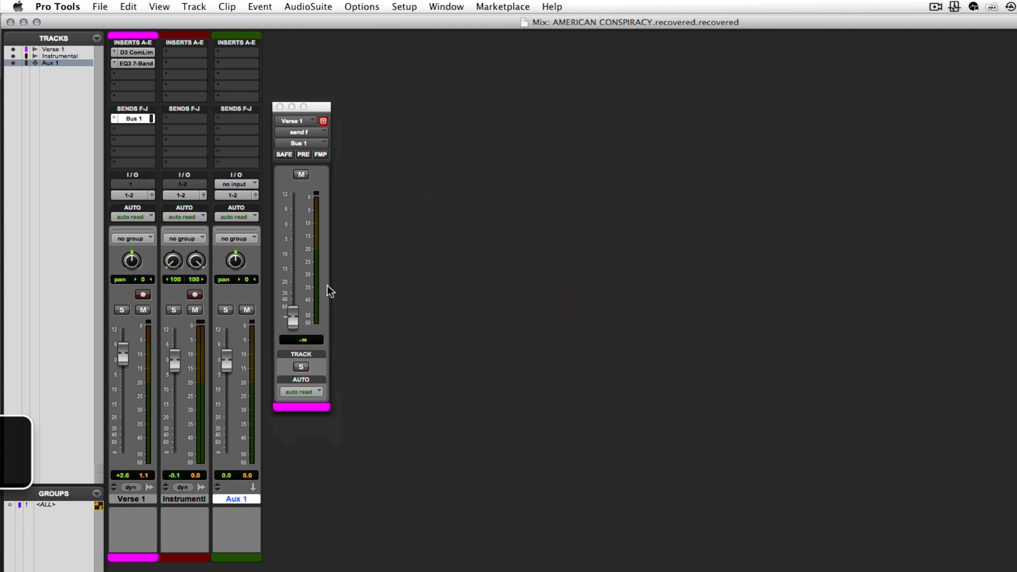
- Raise the Verse 1 send fader for Bus 1 to about -0.1 dB and move its window clear of the mixer channels
left_click(293, 318, "alt")
left_click_drag(290, 223, 292, 235)
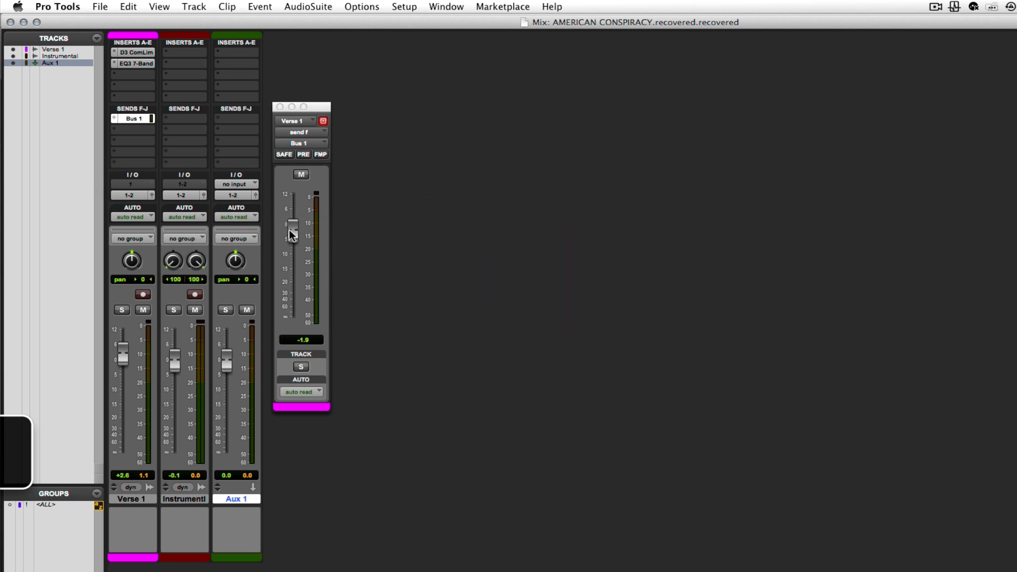
left_click_drag(291, 229, 302, 211)
left_click(302, 211)
left_click_drag(295, 213, 295, 224)
left_click_drag(323, 110, 381, 97)
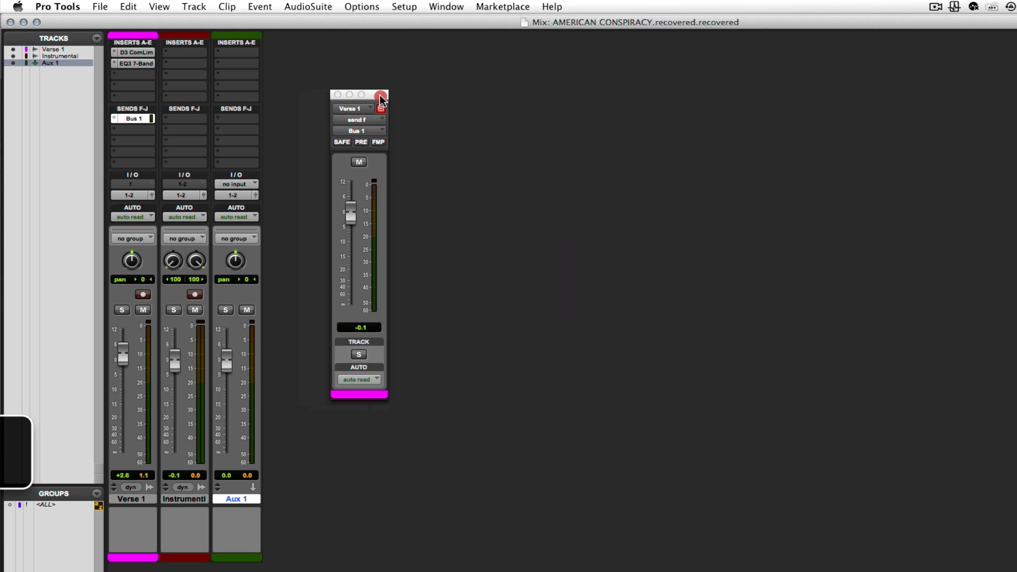
- Set the input of the Aux 1 track to Bus 1 (Mono)
left_click(231, 184)
mouse_move(291, 219)
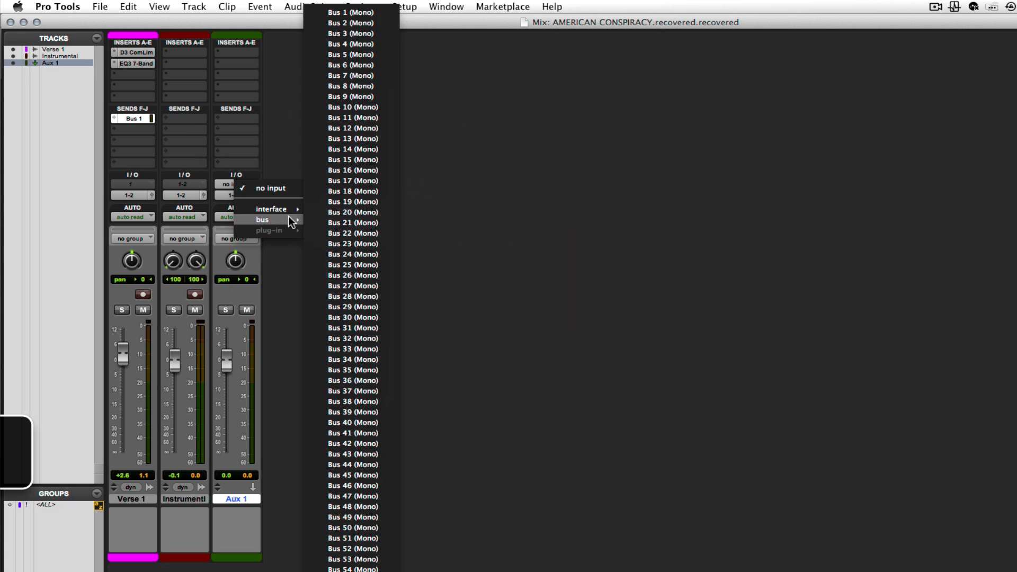
left_click(346, 12)
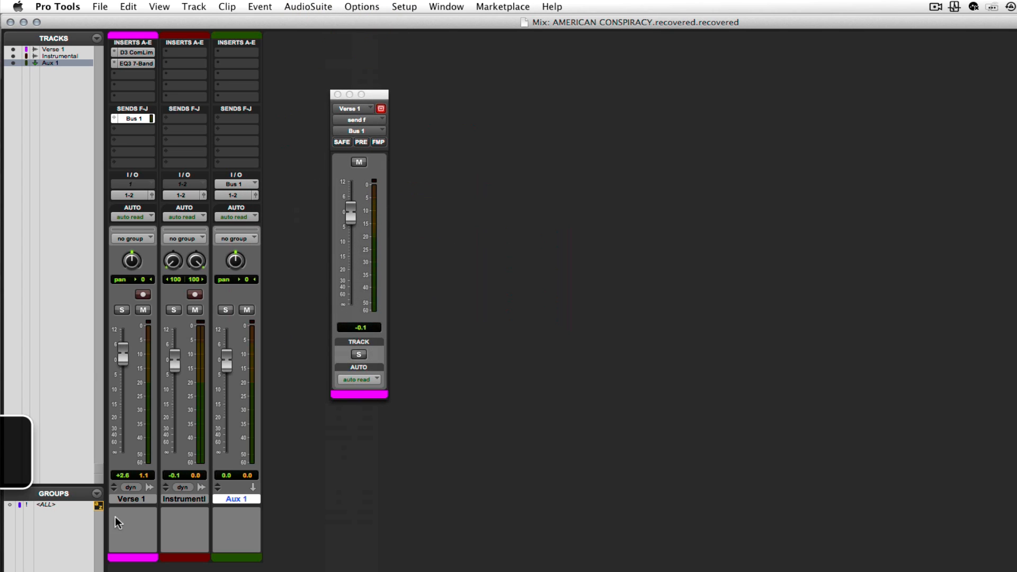
left_click(133, 501)
left_click(235, 501)
- Insert the D-Verb (mono) reverb plug-in in the first insert slot of the Aux 1 track
left_click_drag(384, 94, 336, 206)
left_click(237, 52)
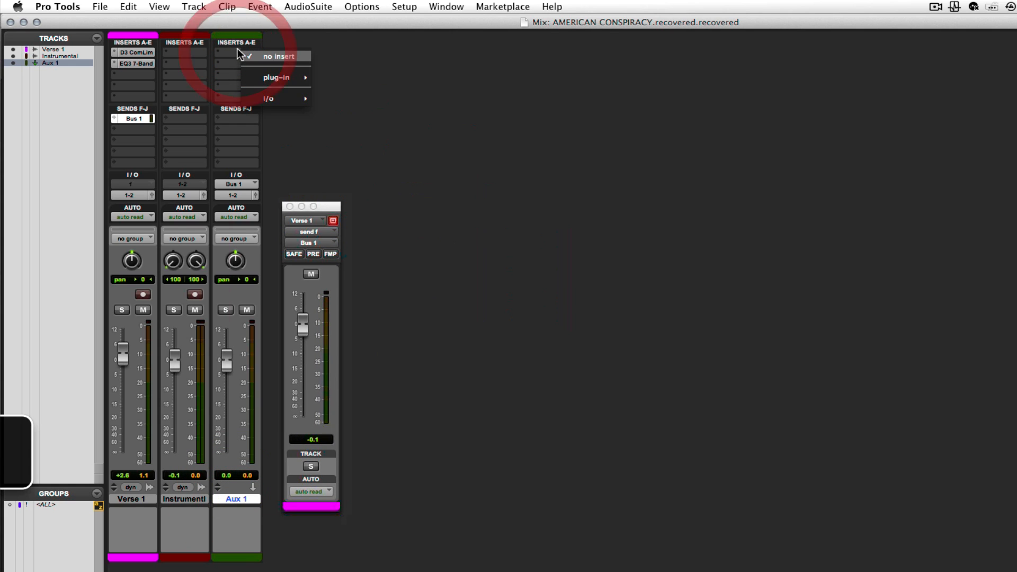
mouse_move(261, 80)
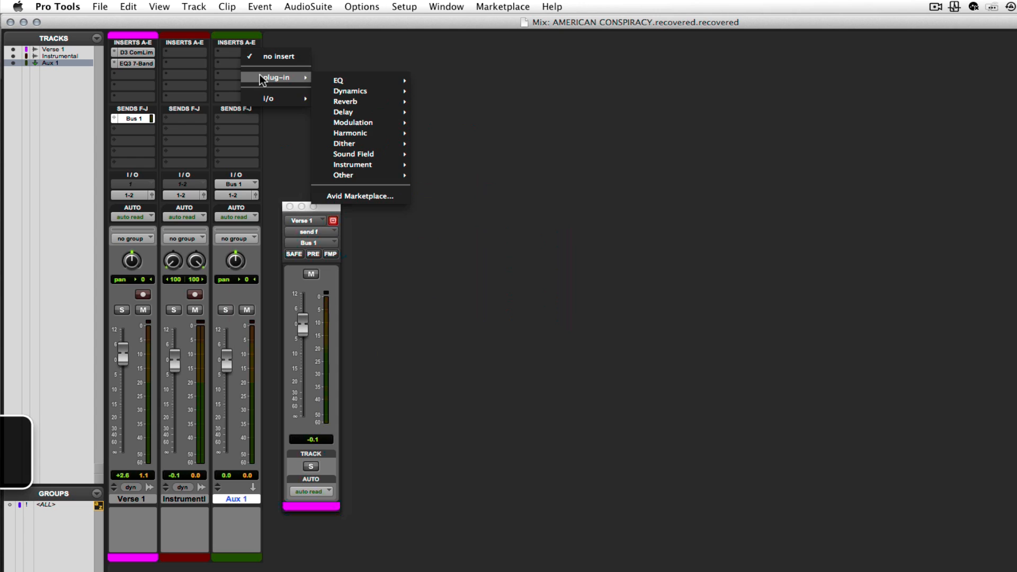
left_click(230, 51)
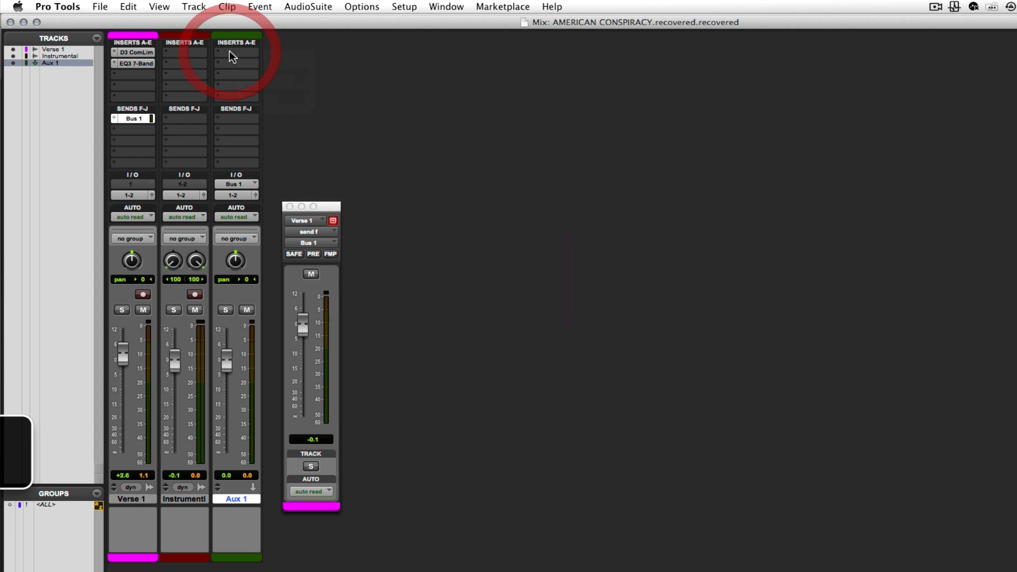
left_click(230, 51)
mouse_move(295, 77)
mouse_move(345, 101)
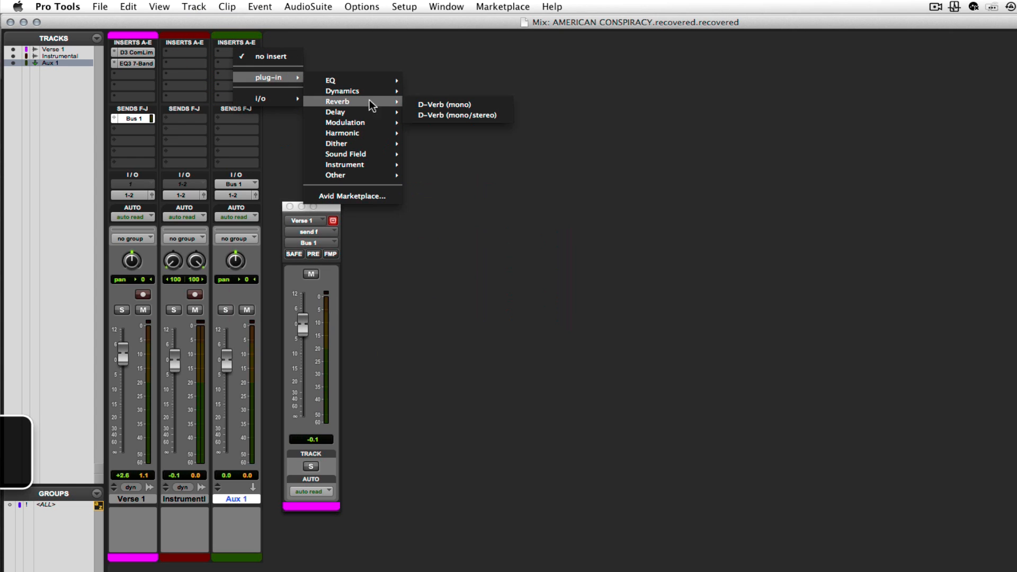
left_click(447, 104)
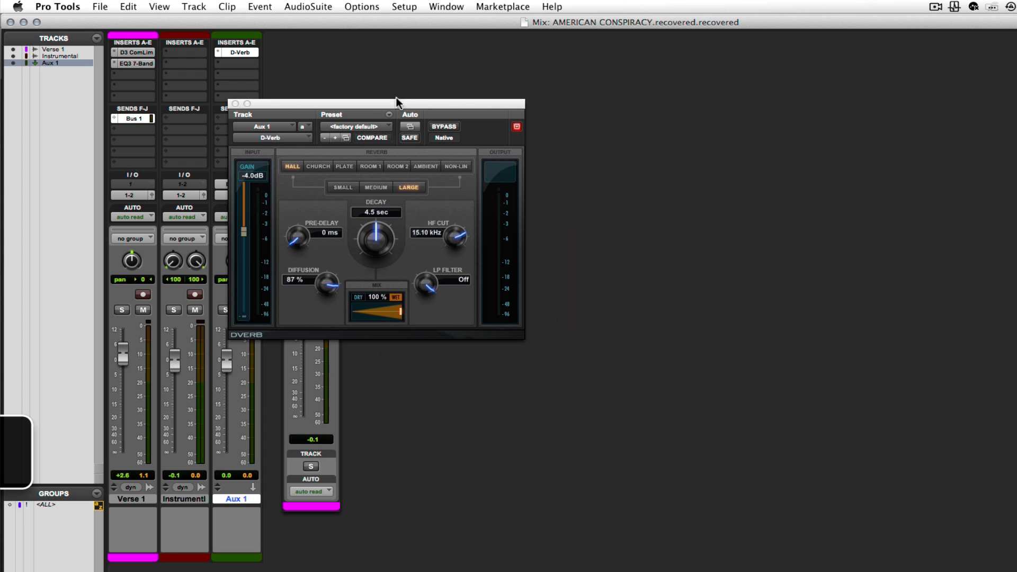
- Switch to the Edit window and place the Verse 1 send and D-Verb windows side by side below the tracks
left_click_drag(406, 102, 493, 64)
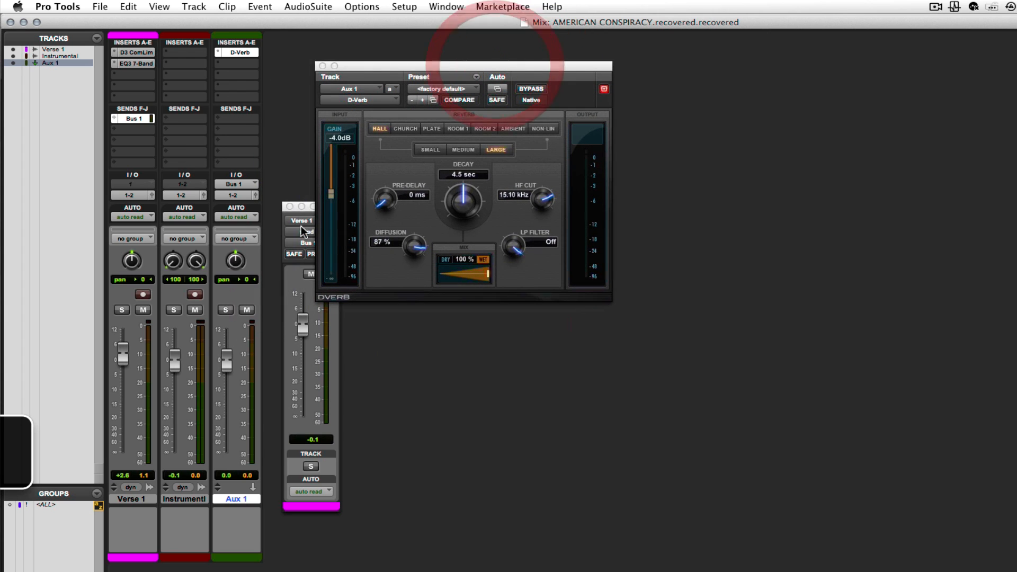
left_click_drag(379, 67, 420, 67)
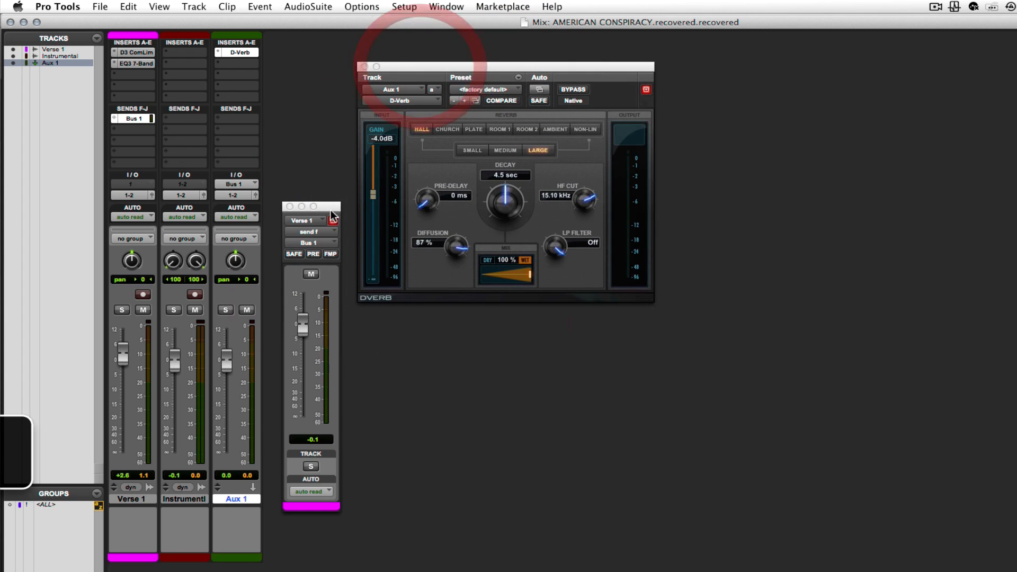
left_click_drag(330, 207, 345, 75)
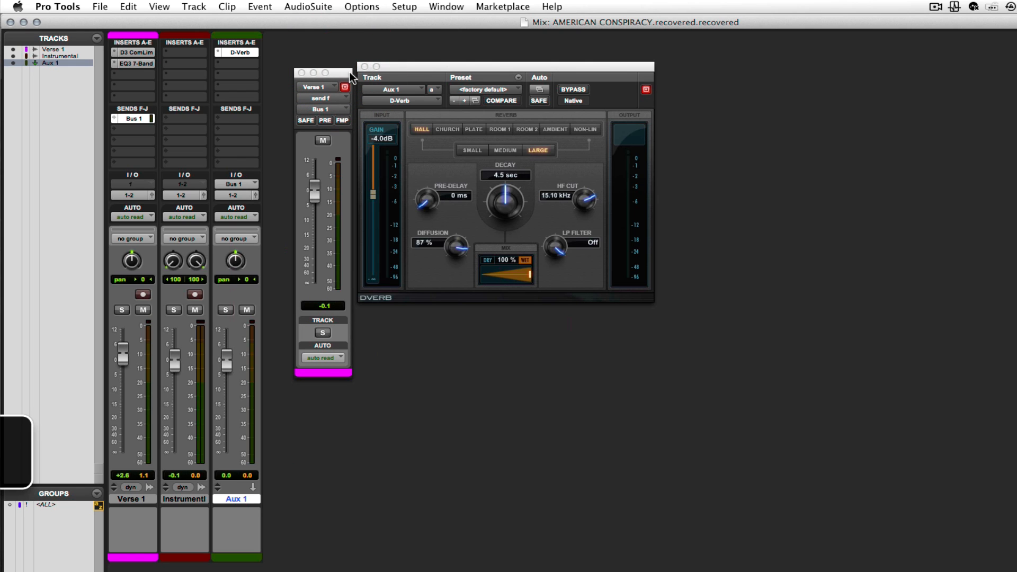
key("super+equal")
left_click_drag(350, 74, 299, 258)
left_click_drag(479, 68, 421, 260)
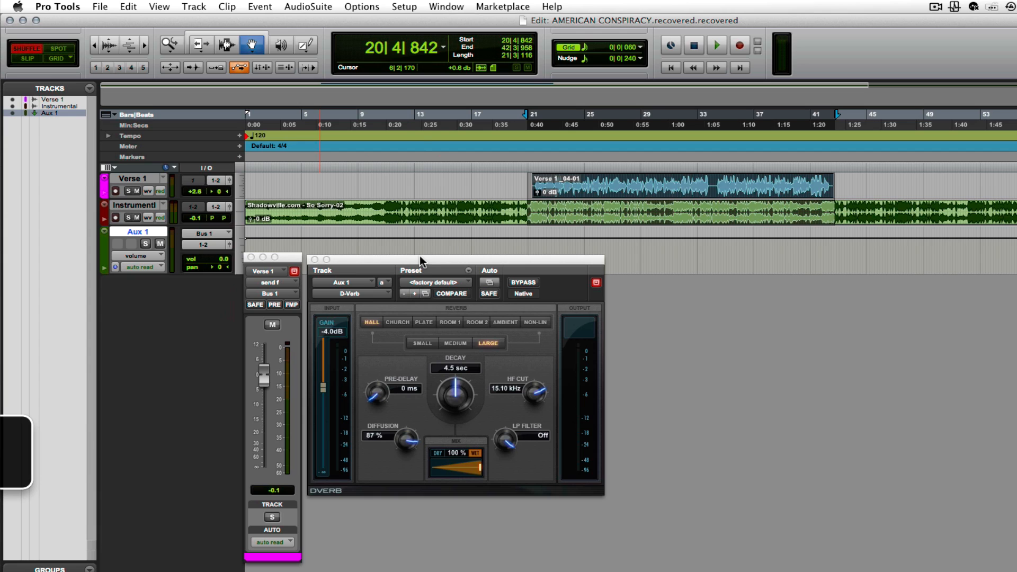
- Set the Verse 1 send to about +0.1 dB, audition the selection with D-Verb bypassed, and re-enable the reverb
left_click_drag(265, 390, 266, 379)
left_click(522, 283)
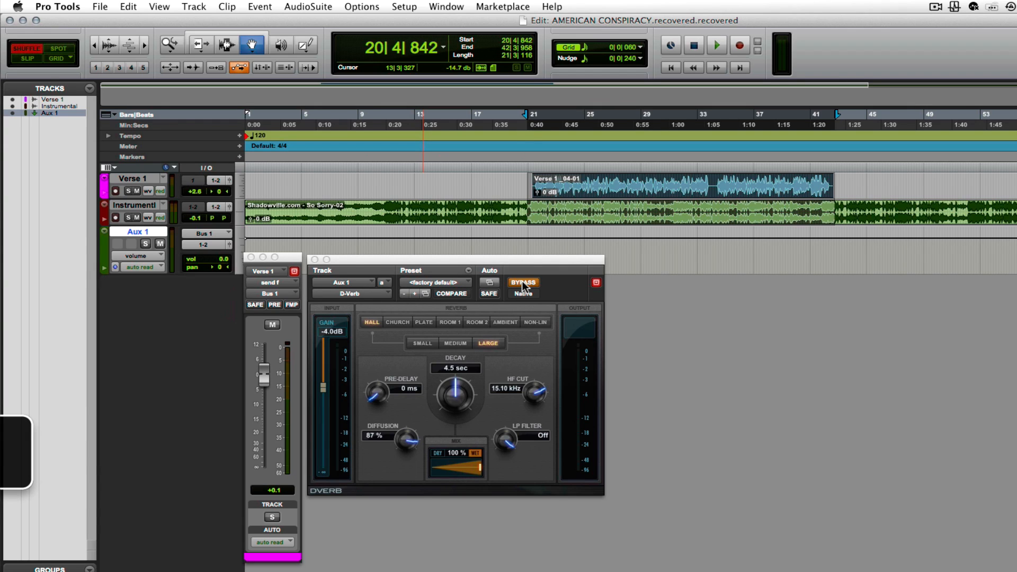
key("space")
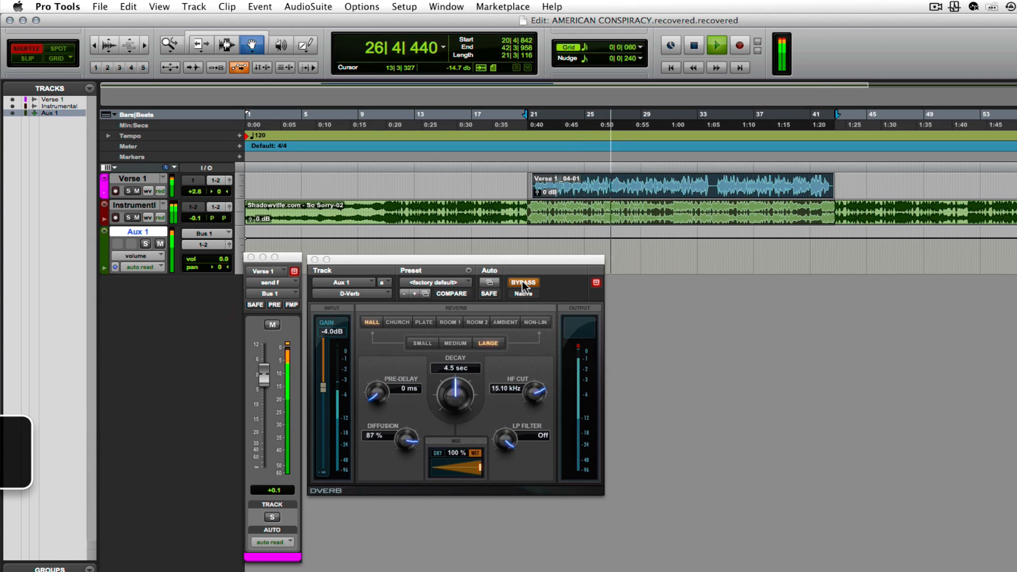
key("space")
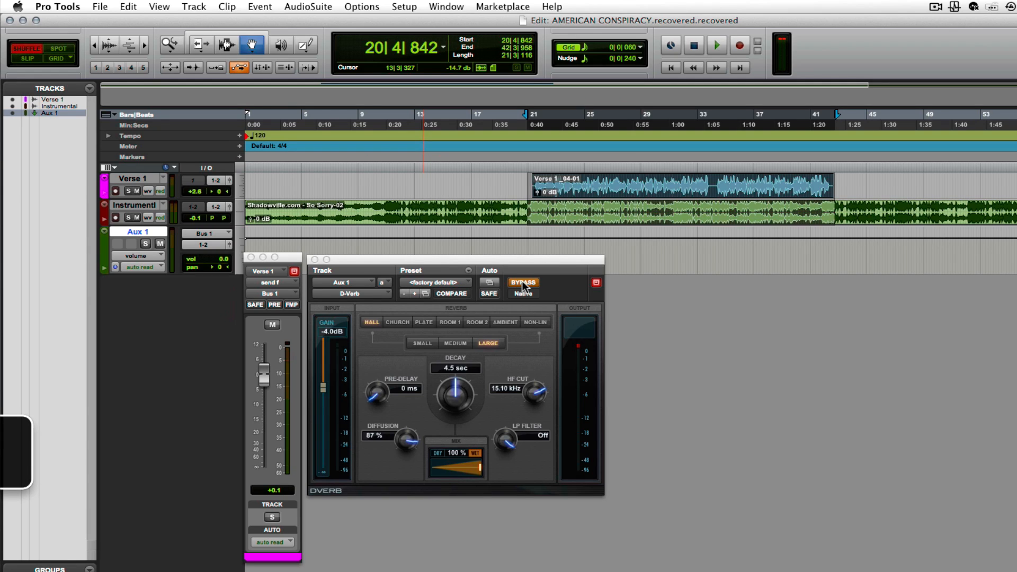
left_click(523, 281)
- Play the selection with reverb and lower the Verse 1 send fader to about -7.9 dB
left_click(468, 262)
left_click_drag(469, 261, 470, 246)
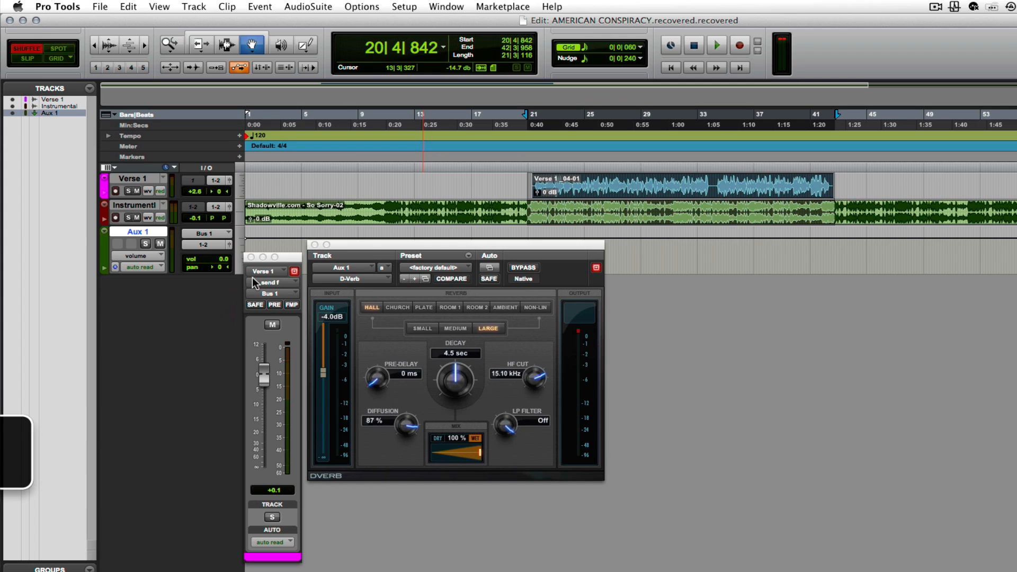
key("space")
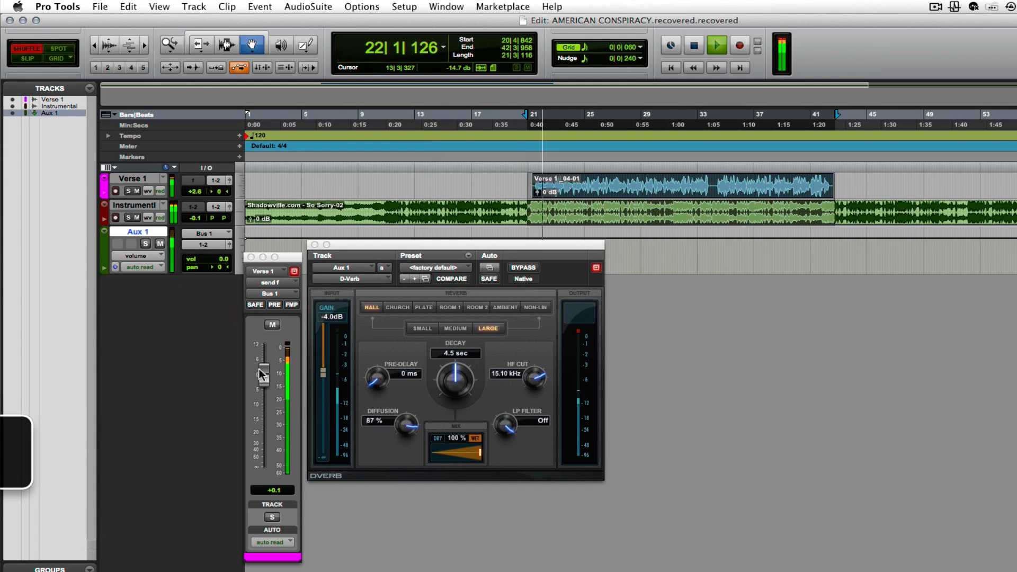
left_click_drag(263, 376, 264, 399)
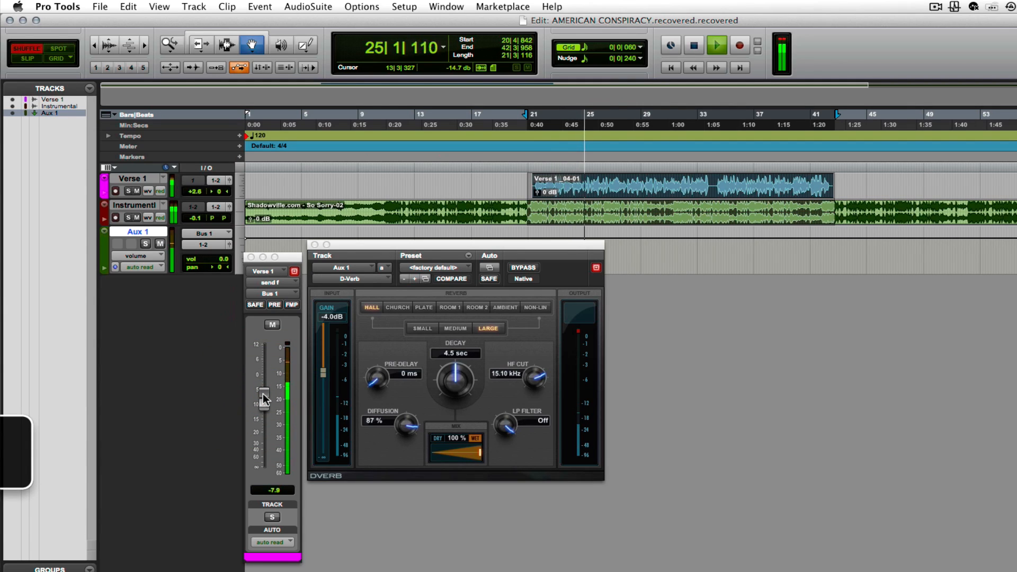
- Switch to the Mix window and move the D-Verb and send windows clear of the channel strips
key("super+equal")
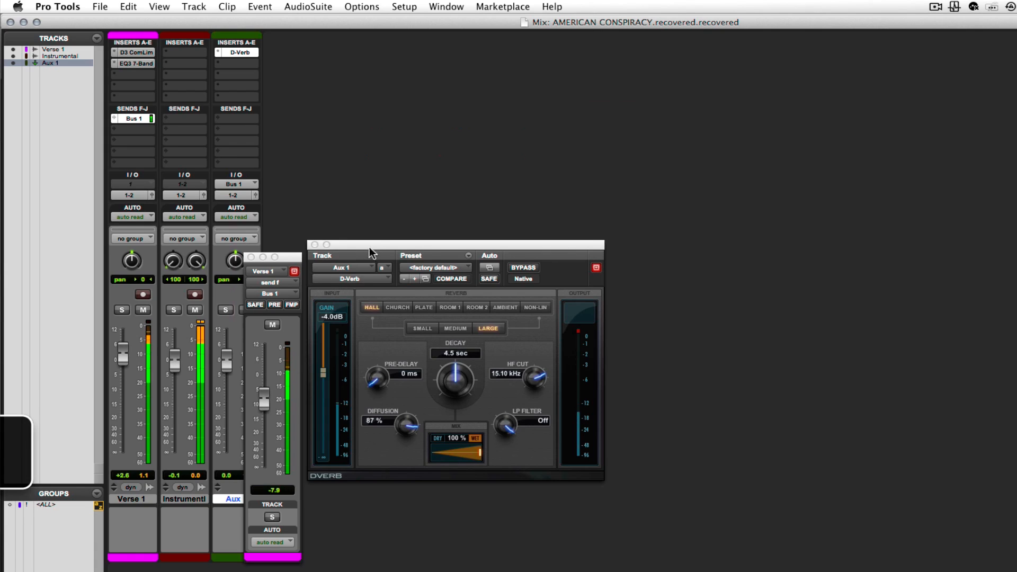
left_click_drag(366, 253, 432, 147)
left_click_drag(295, 257, 357, 163)
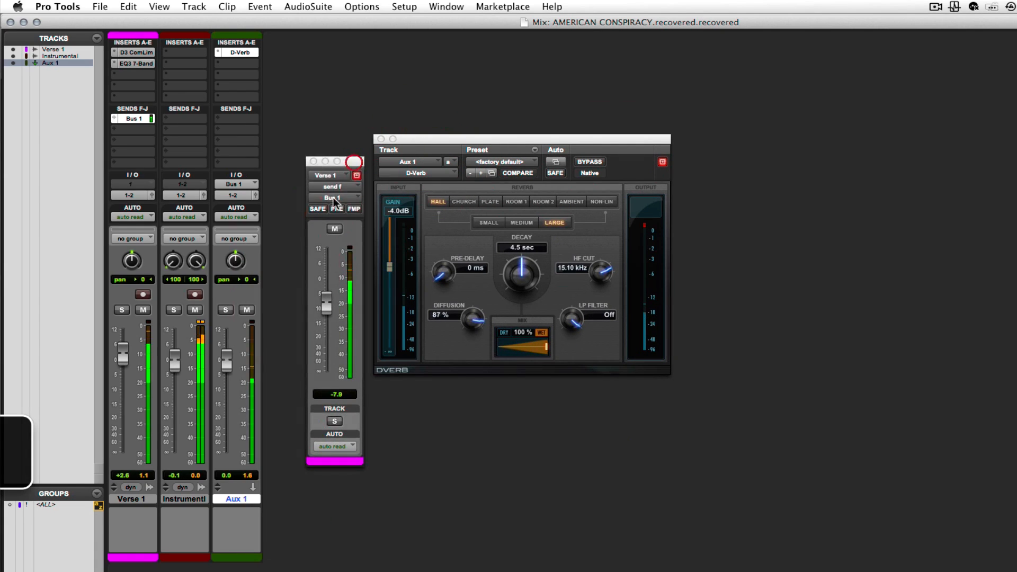
- Lower the Verse 1 volume to about +1.8 dB and its Bus 1 send to about -8.2 dB, and stop playback
left_click_drag(122, 356, 121, 349)
mouse_move(327, 303)
left_mouse_down()
mouse_move(335, 272)
mouse_move(339, 306)
left_mouse_up()
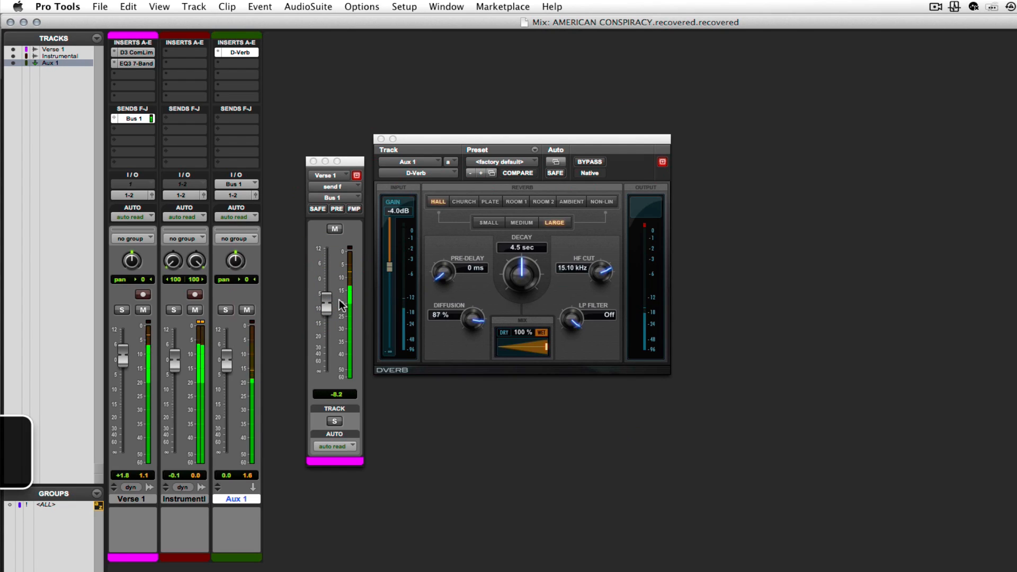
key("space")
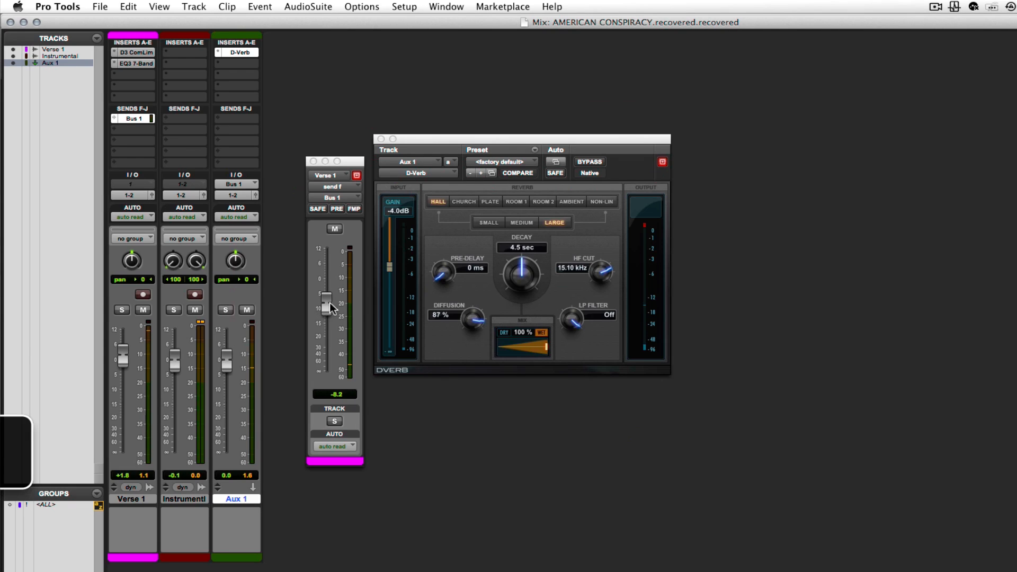
- Raise the Verse 1 send level for Bus 1 to about -5.7 dB
left_click_drag(328, 303, 330, 283)
left_click_drag(327, 278, 327, 297)
left_click_drag(330, 300, 333, 298)
left_click_drag(332, 295, 332, 295)
- Return to the Edit window and reposition the D-Verb and send windows below the track clips
key("super+equal")
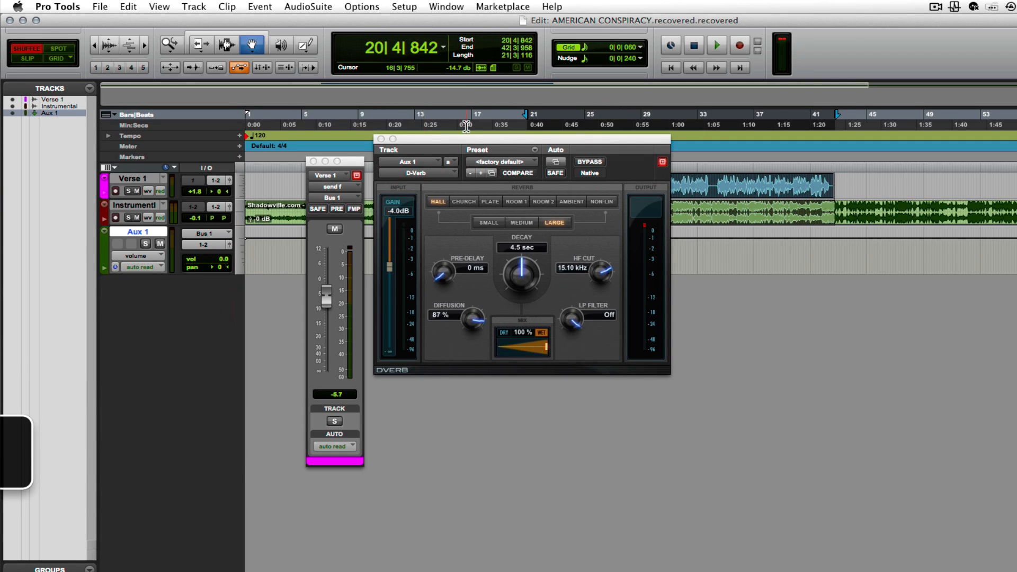
left_click_drag(452, 139, 451, 256)
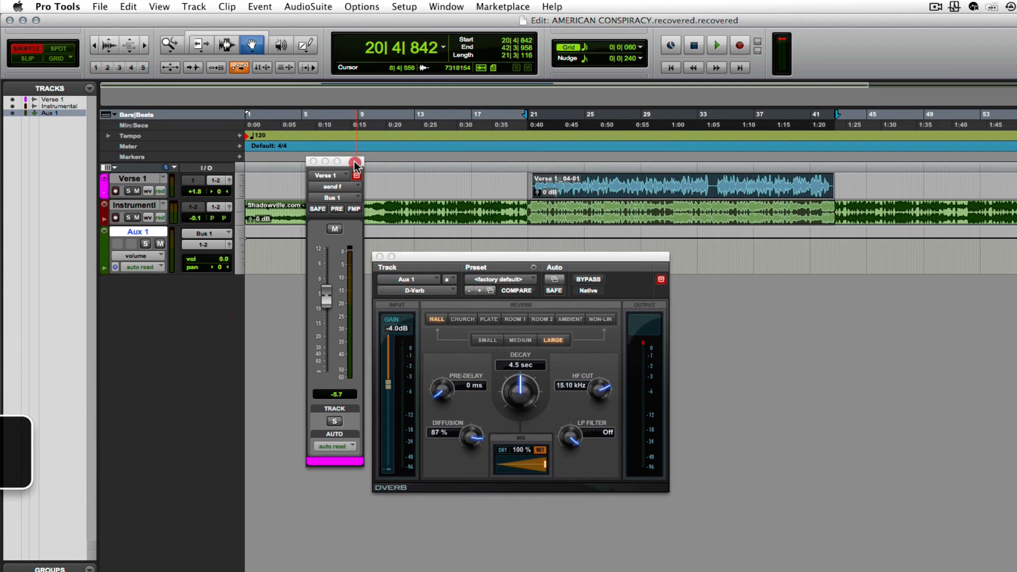
left_click_drag(354, 165, 357, 255)
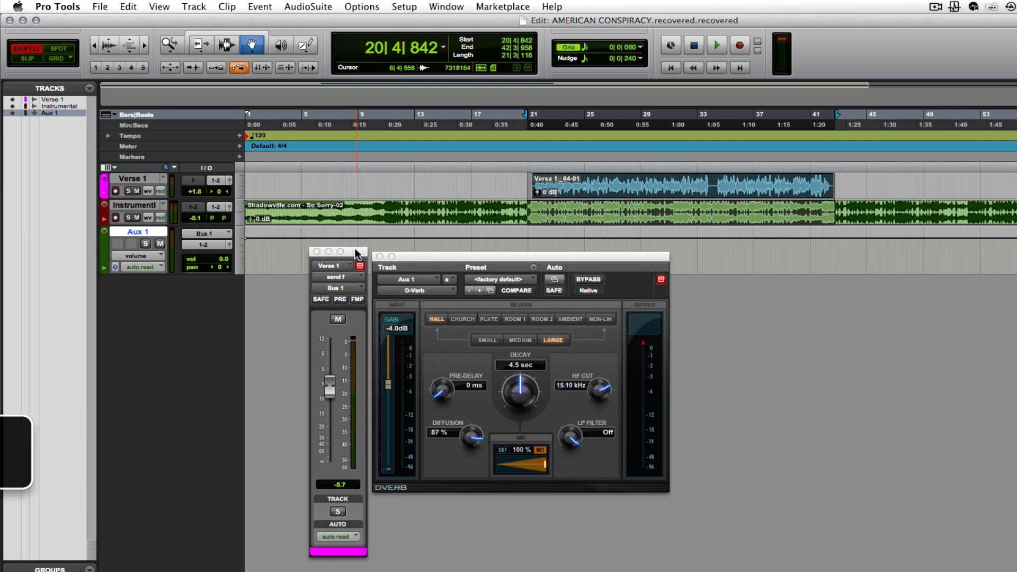